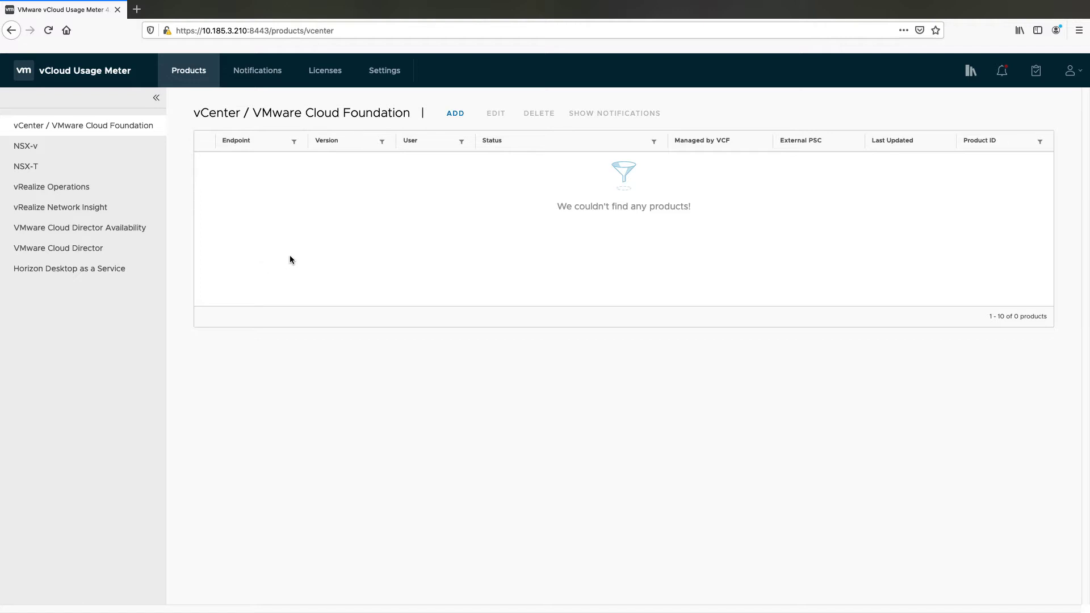
Enter vCenter endpoint 10.199.58.33 with the administrator username and password
click(454, 113)
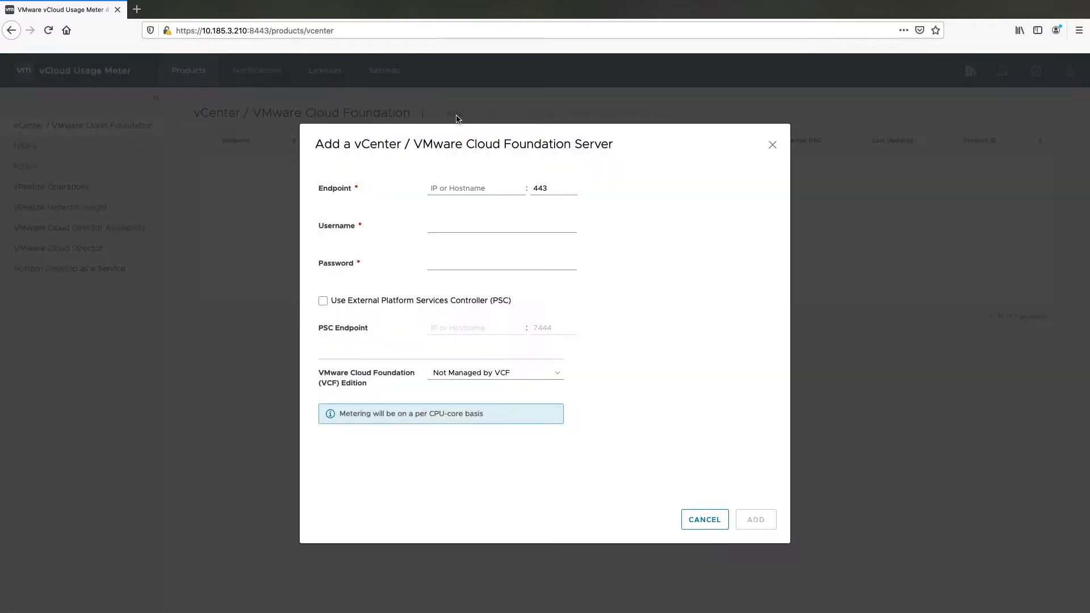
click(459, 189)
text(10)
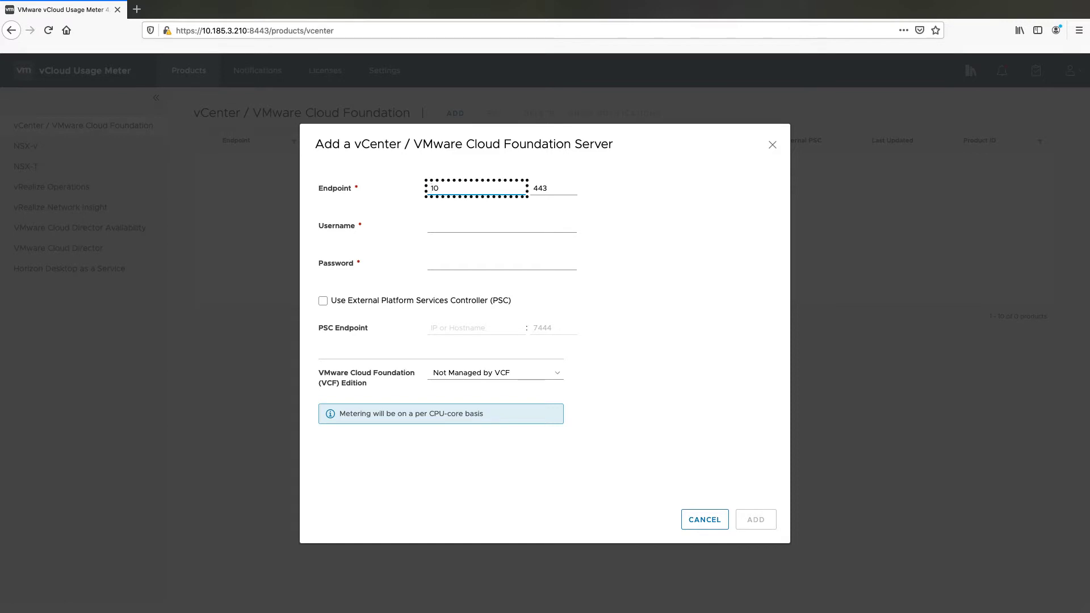
text(.199.58.33)
key(Tab)
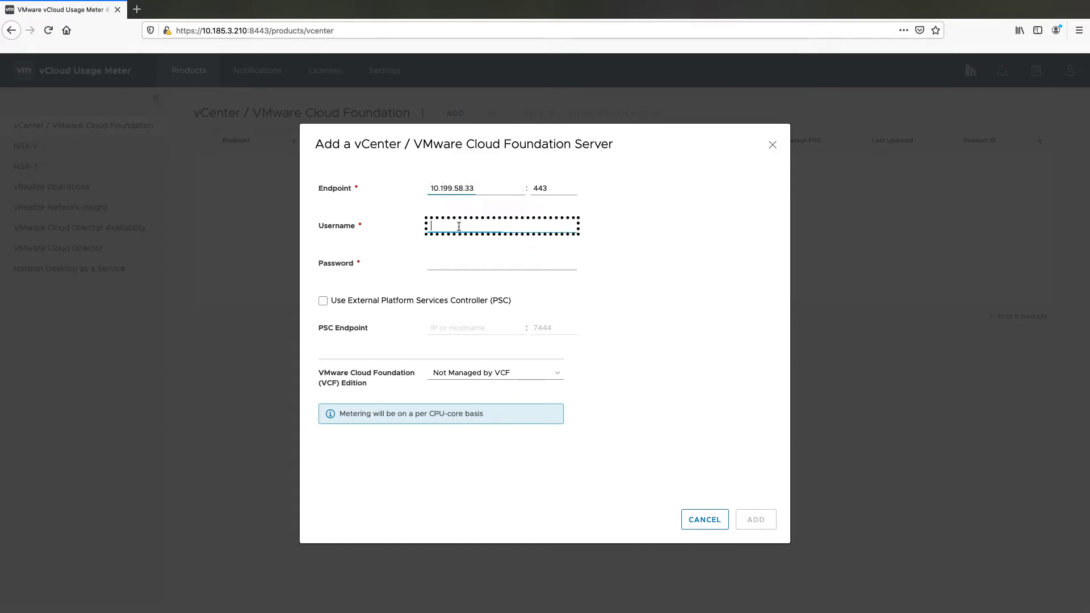
text(administrator@vsphere.local)
click(460, 258)
text(V)
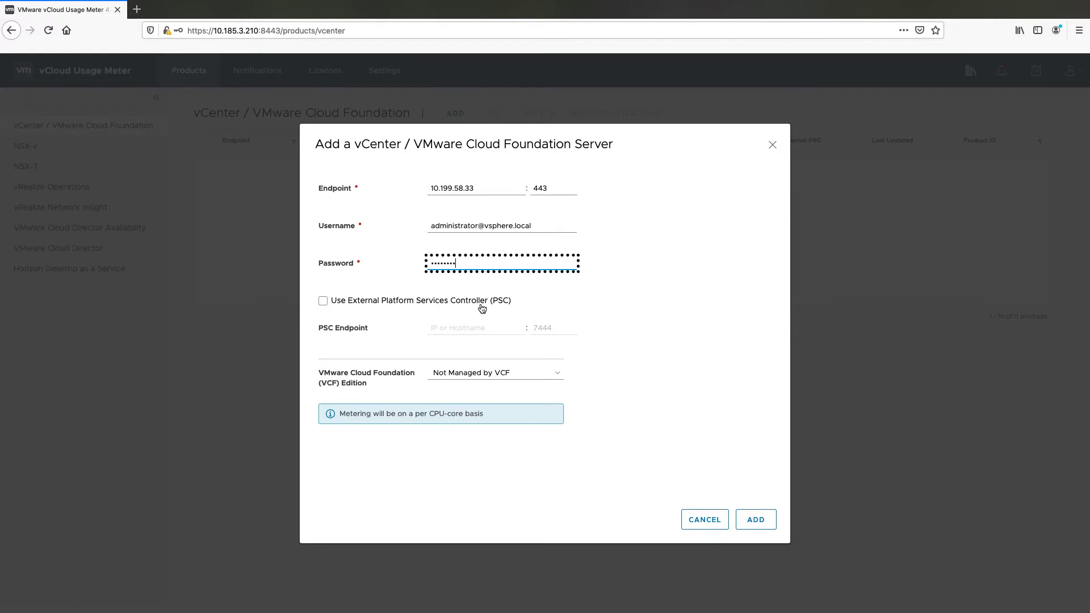
Leave external PSC off, keep Not Managed by VCF, and add the vCenter
click(323, 302)
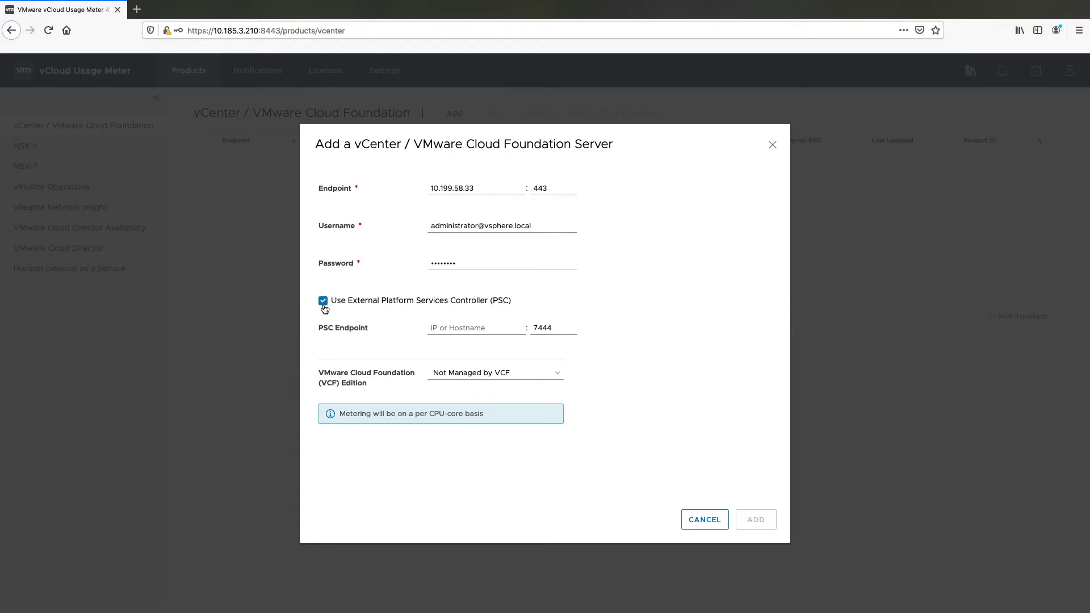
click(324, 305)
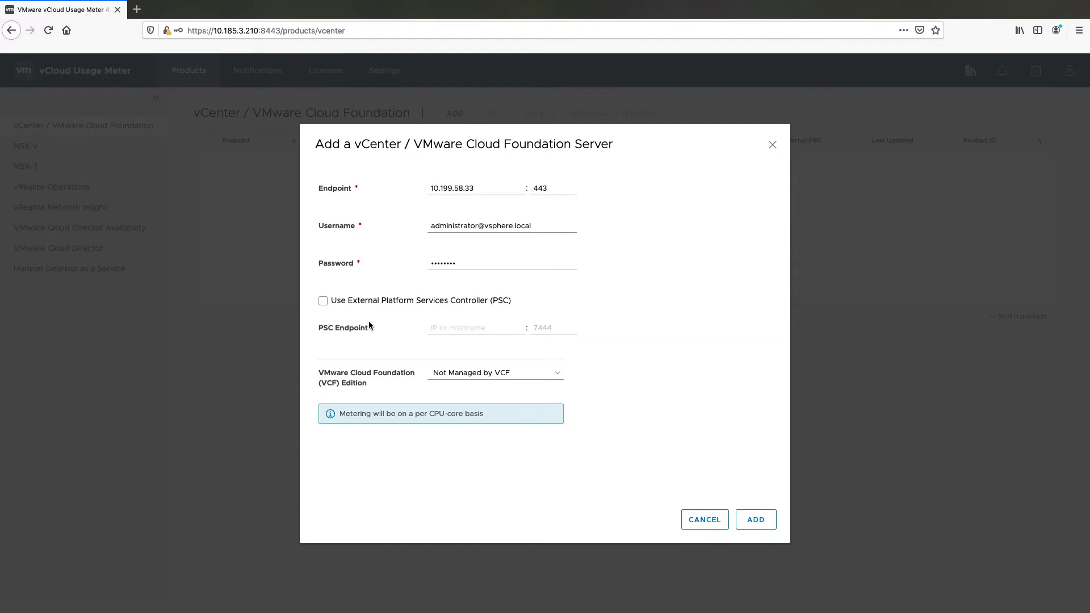
click(559, 376)
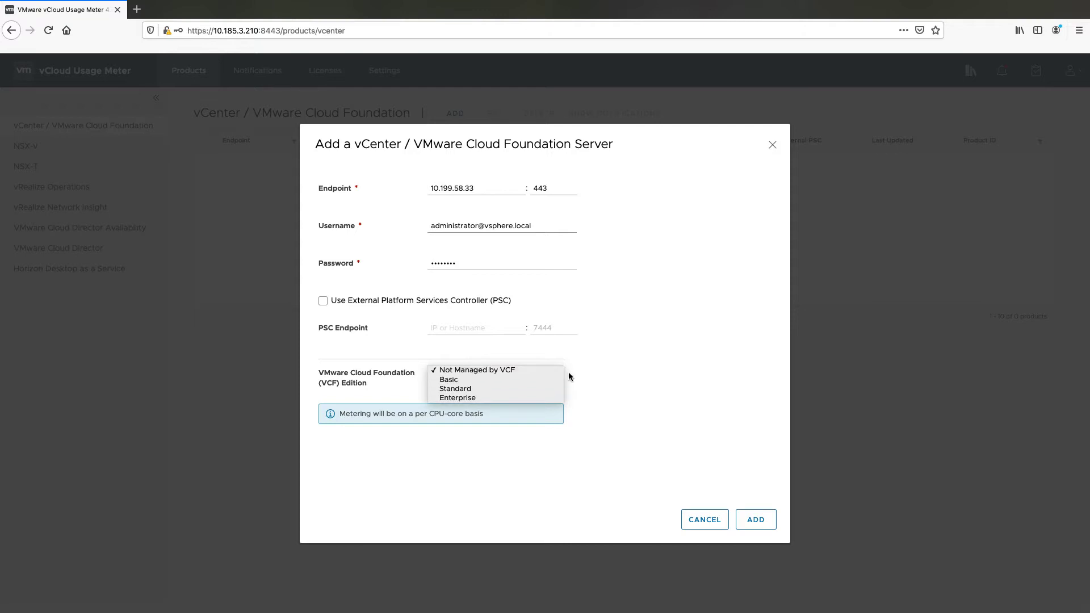
click(623, 372)
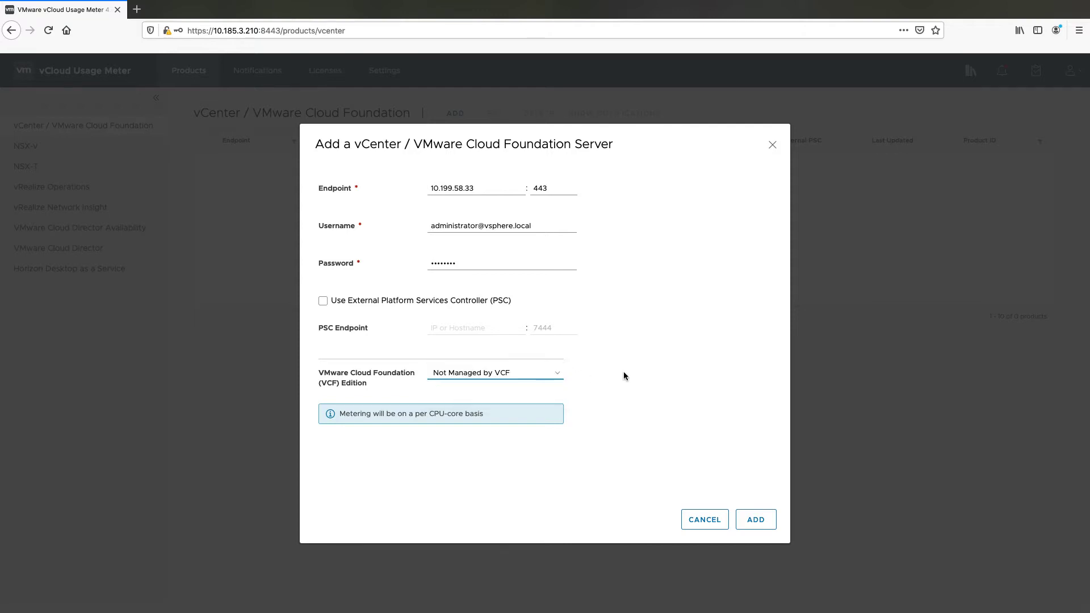
click(754, 519)
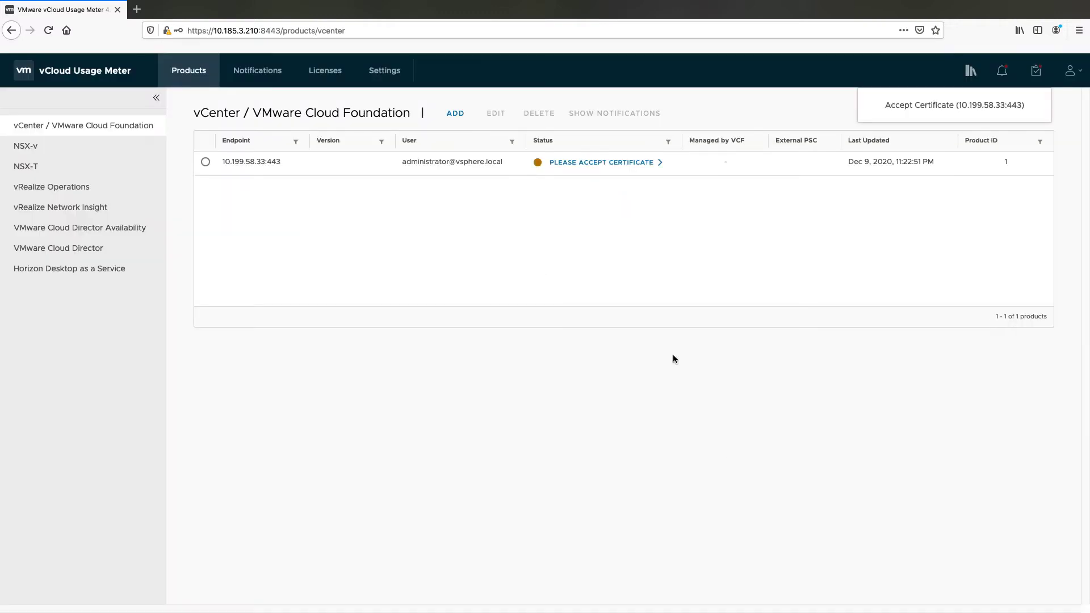
Accept the certificate for vCenter 10.199.58.33 so it reports OK
click(588, 163)
click(750, 397)
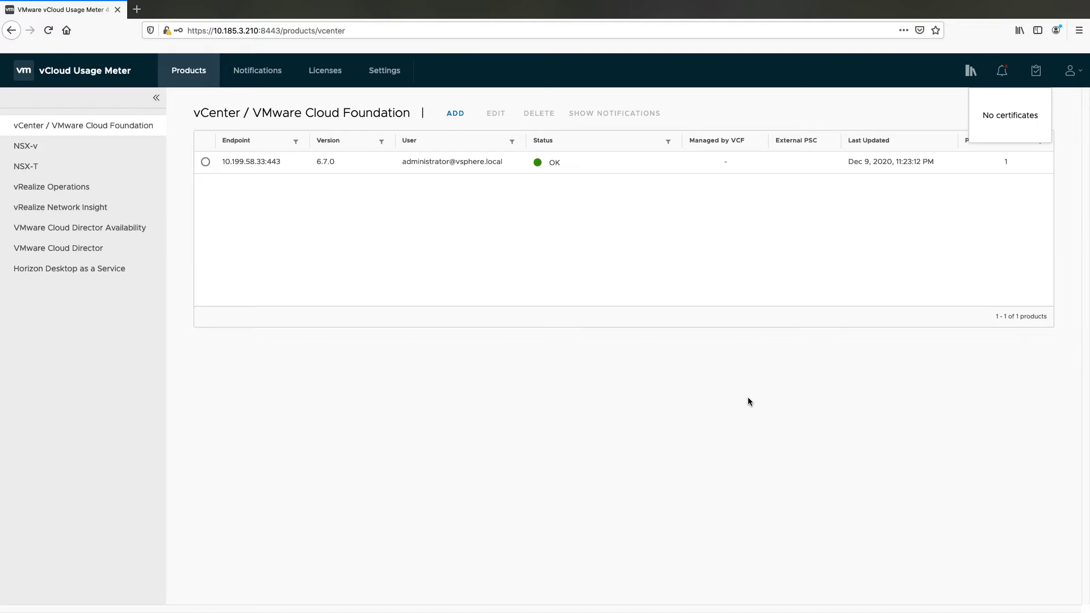
click(523, 336)
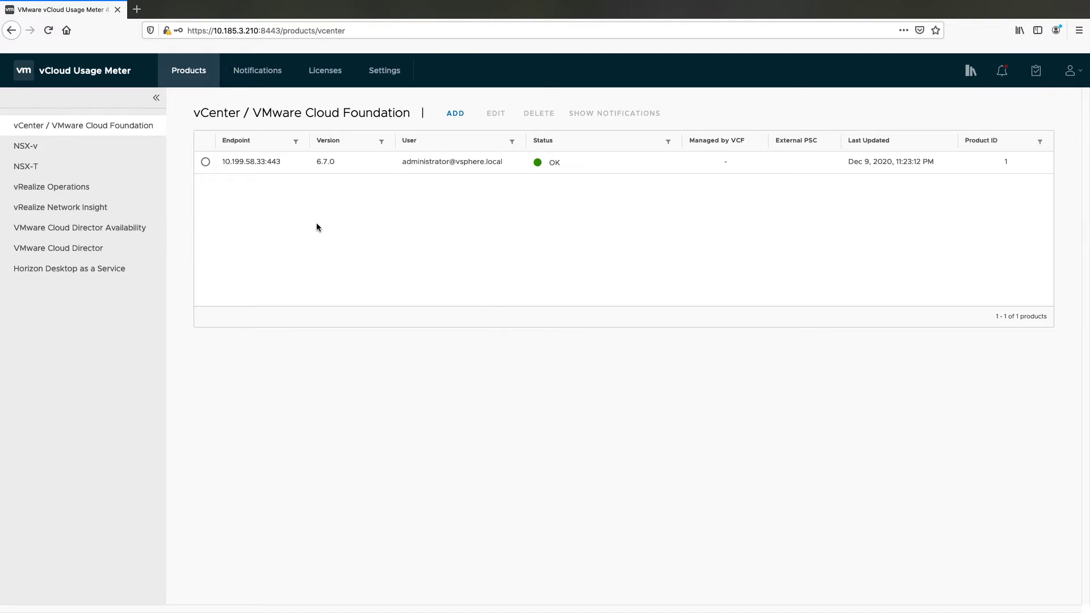
Add a second vCenter, 10.29.5.121, with the administrator username and password
click(454, 113)
text(10.29.5.121)
key(Tab)
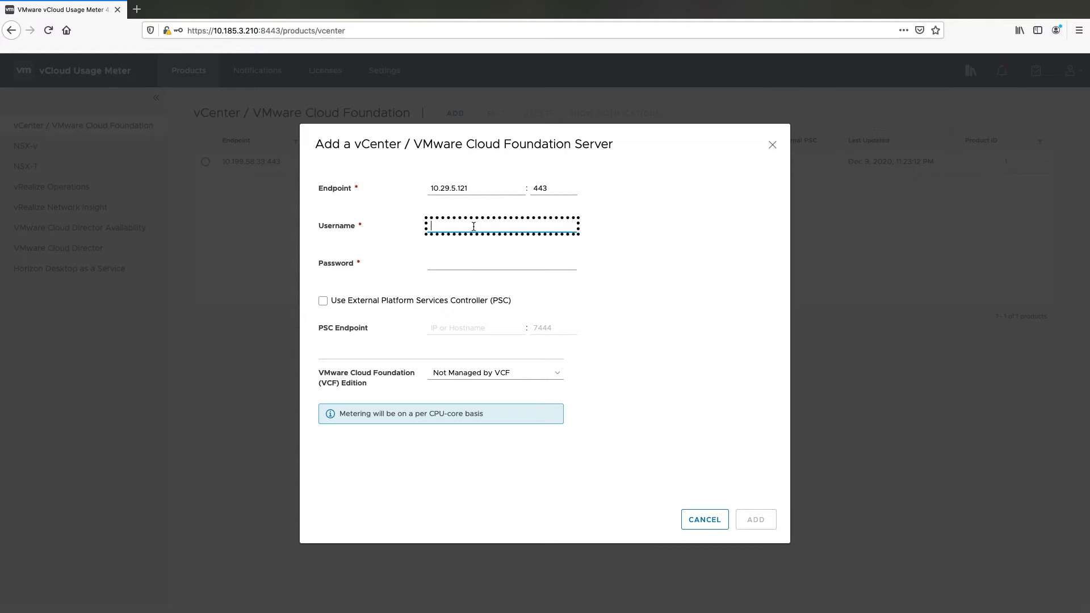
text(administrator@vsphere.local)
key(Tab)
text(********)
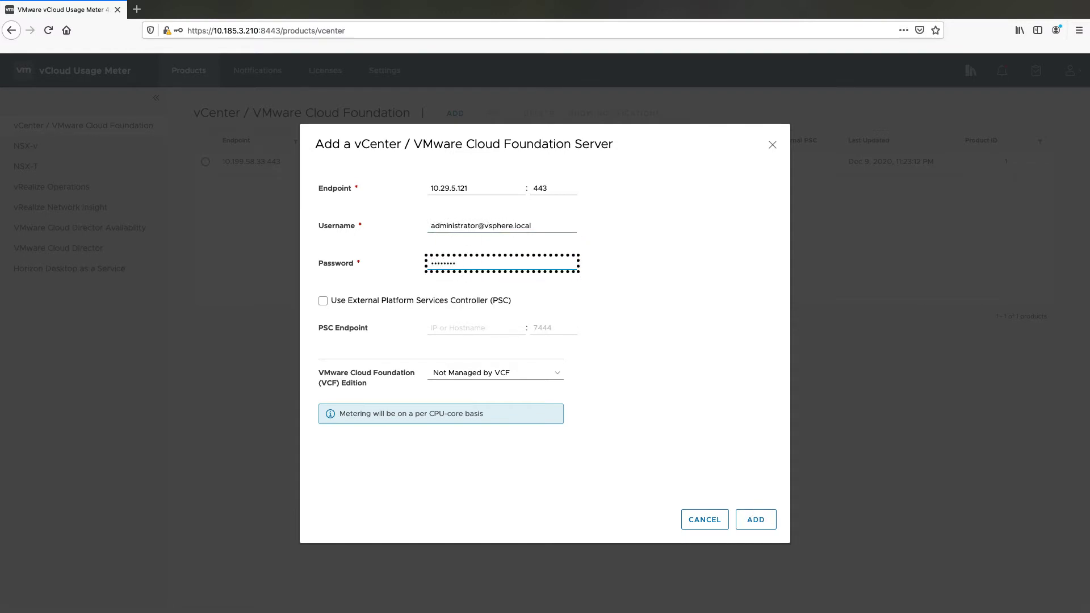
click(755, 518)
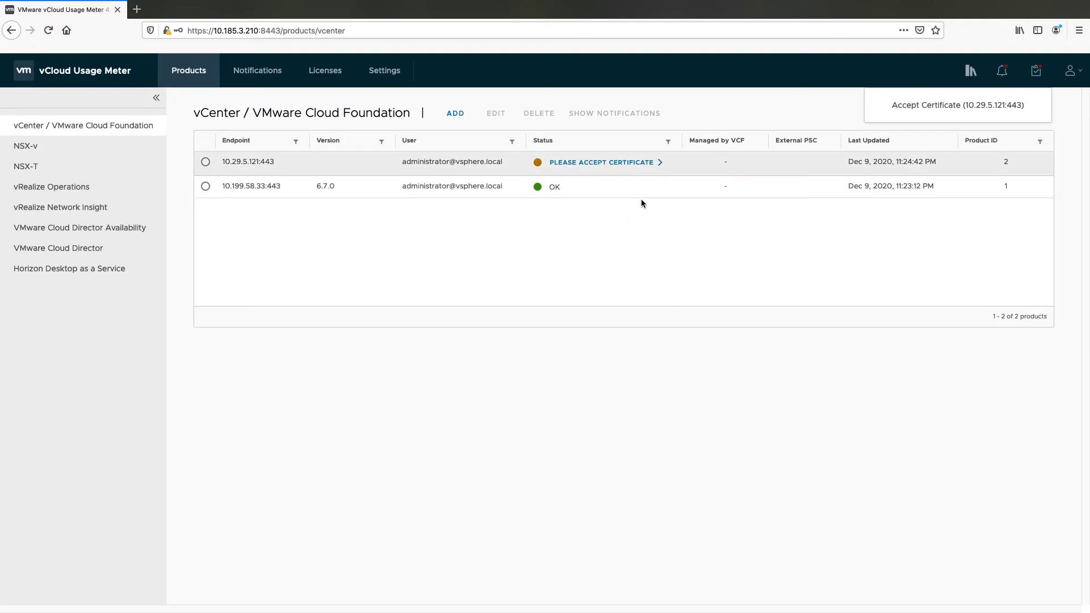
Accept the 10.29.5.121 certificate and bring up the NSX-v product list
click(625, 163)
click(750, 398)
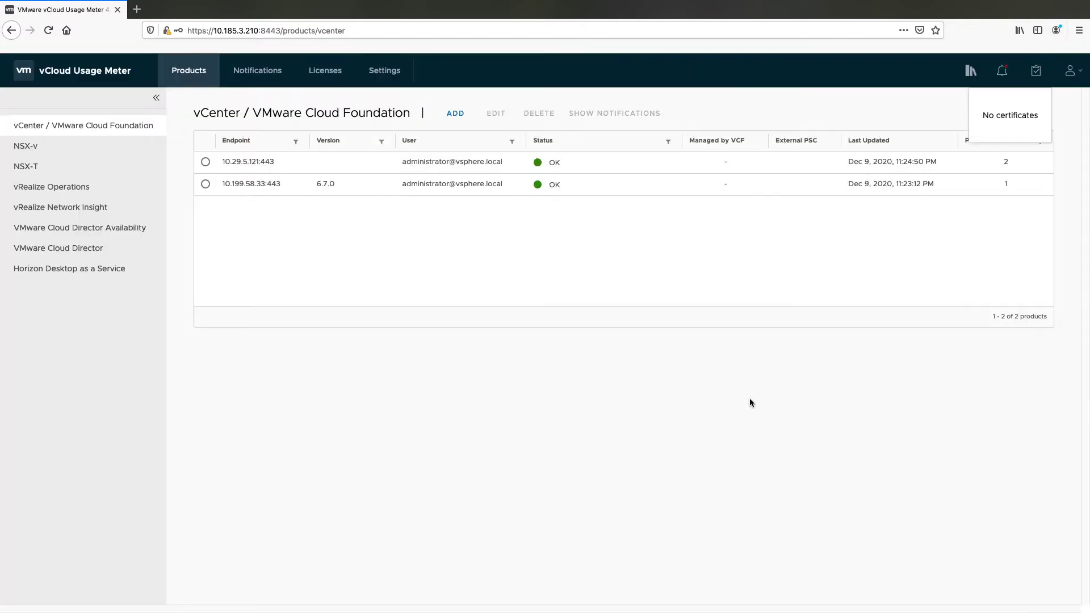
click(99, 151)
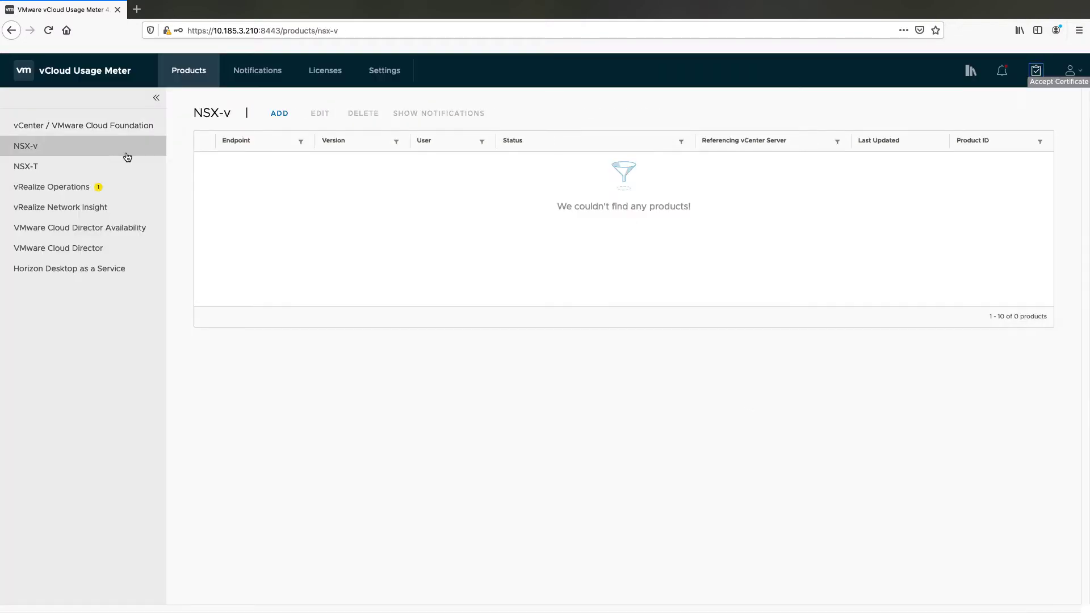
Add NSX-v manager 10.29.5.131 under vCenter 10.29.5.121 with user admin and its password
click(286, 118)
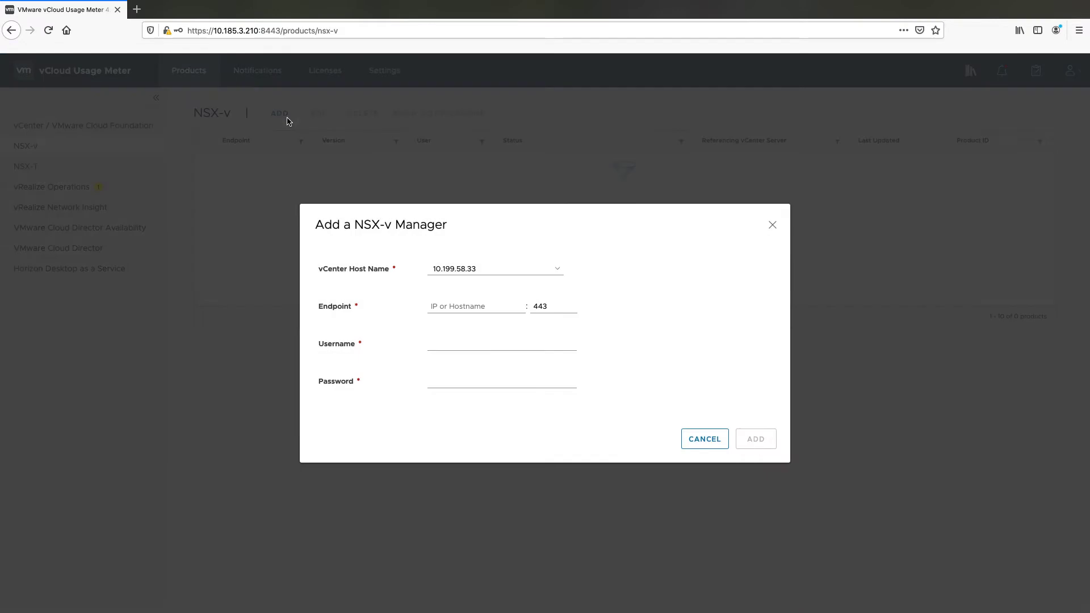
click(510, 269)
click(510, 276)
click(476, 307)
text(10.2)
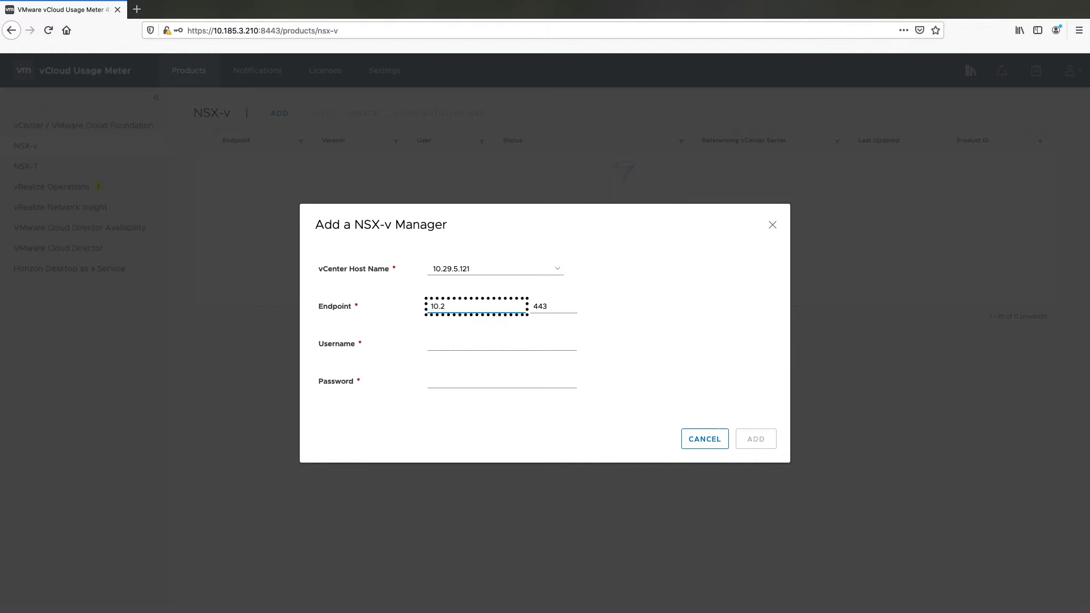
text(9.5.131)
click(476, 343)
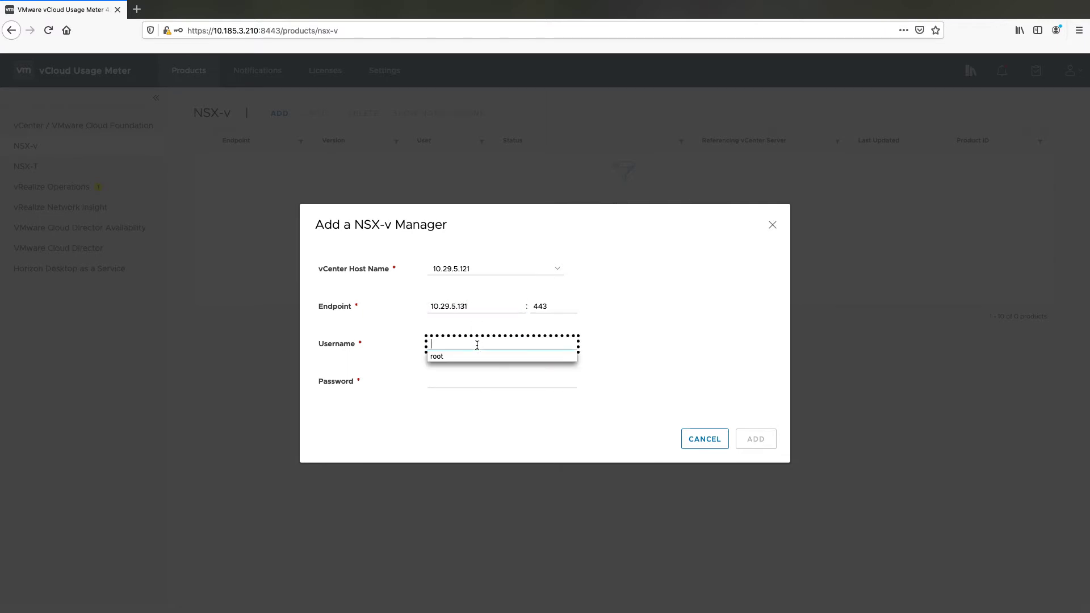
text(admin)
click(508, 382)
text(*******)
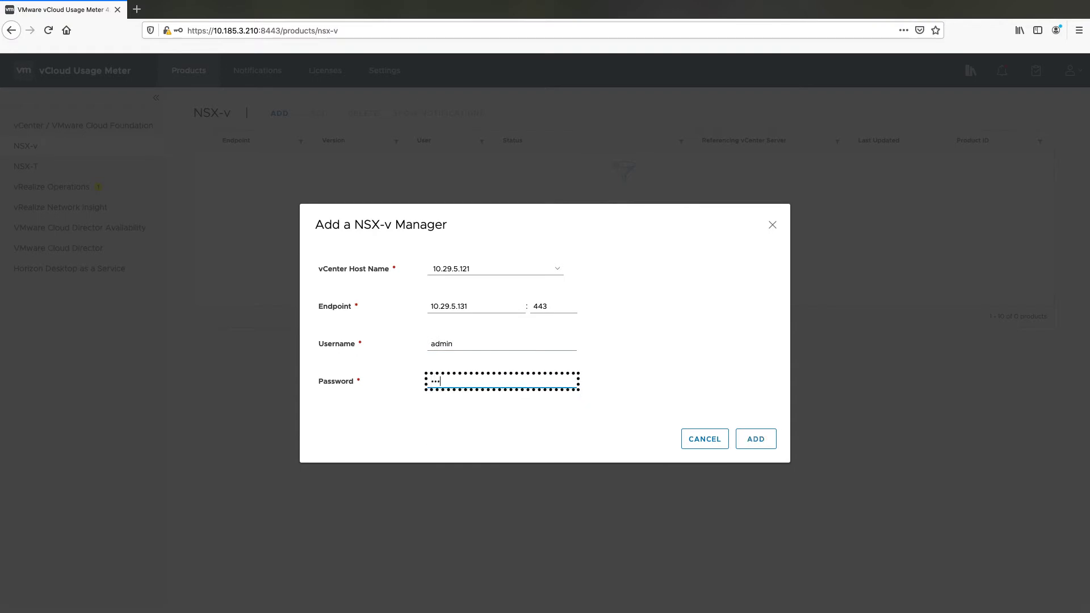
click(752, 440)
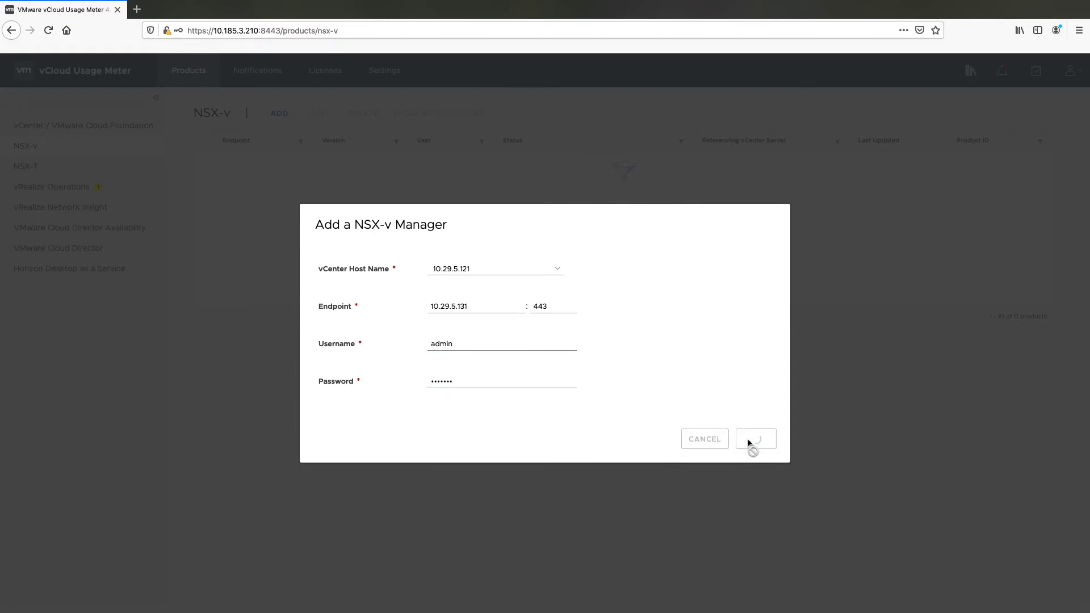
Accept the NSX-v manager's certificate and bring up the NSX-T product list
click(580, 163)
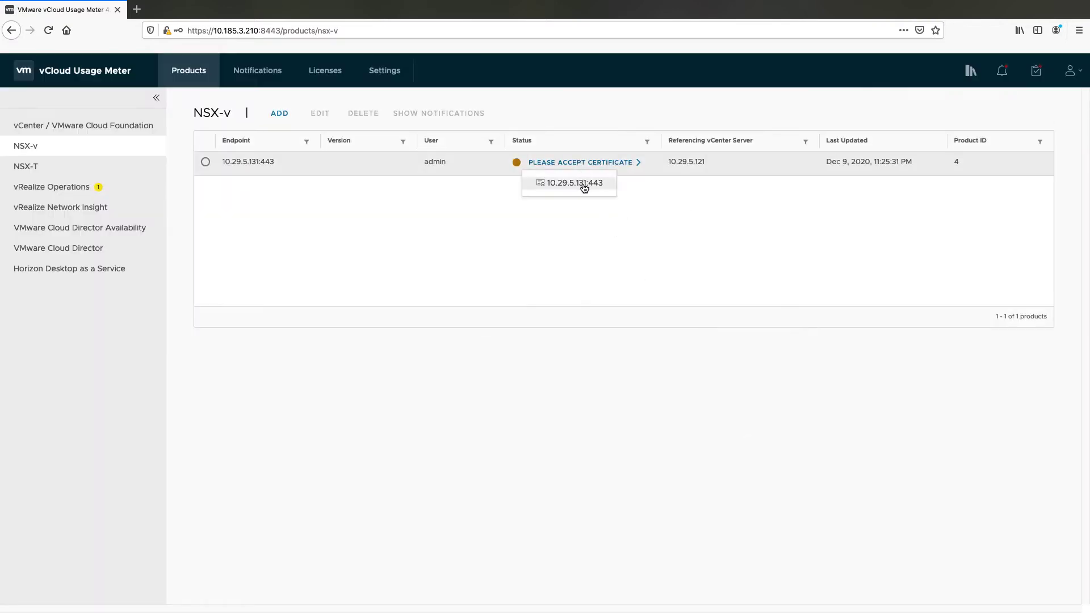
click(584, 186)
click(751, 388)
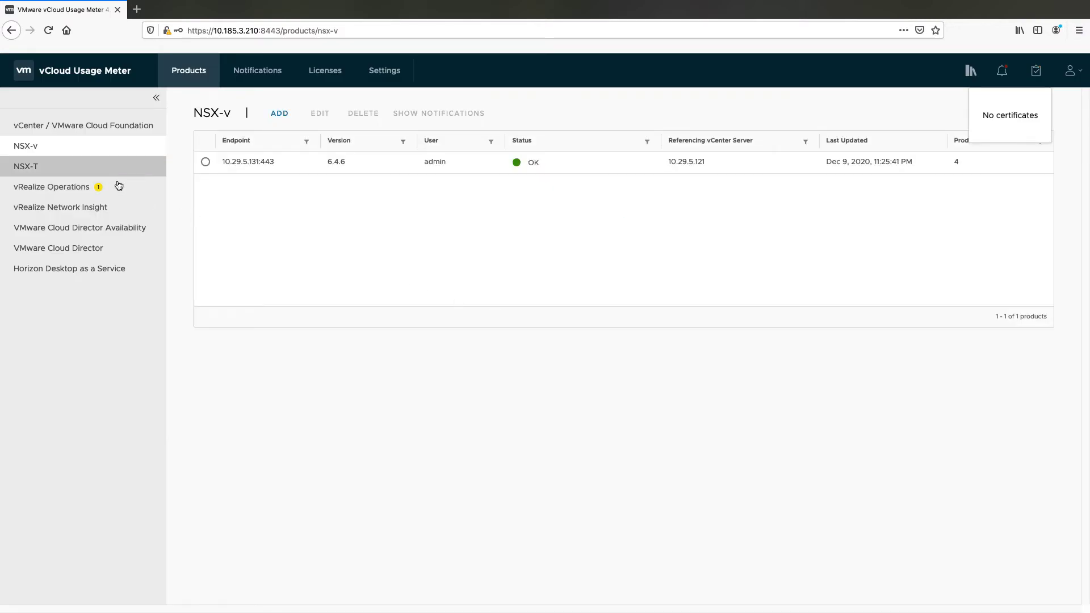
click(26, 167)
Add NSX-T Manager 10.199.58.63 with user admin and its password
click(282, 116)
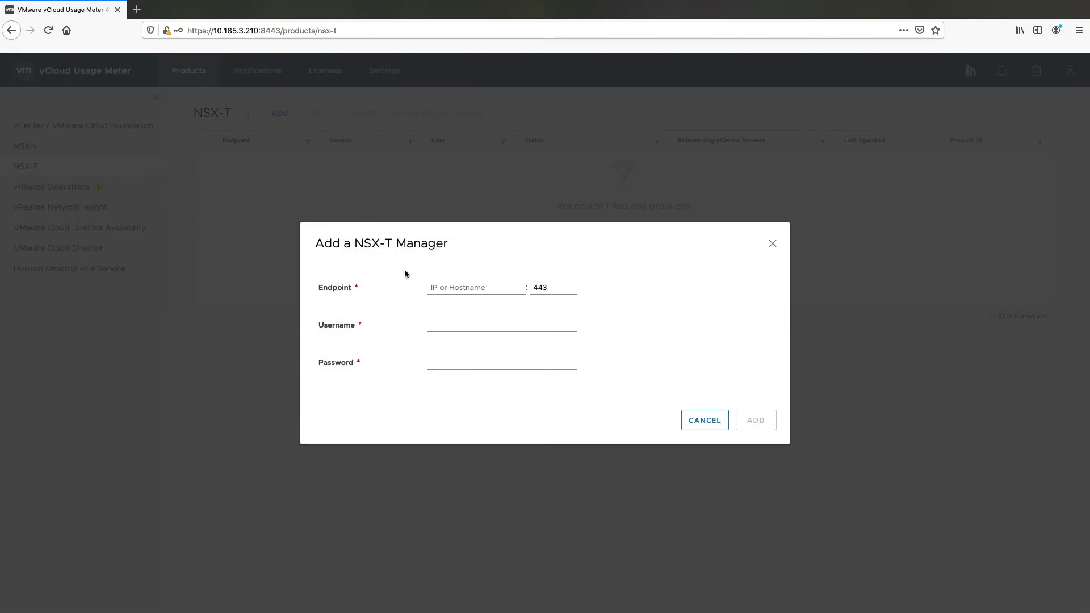
click(433, 287)
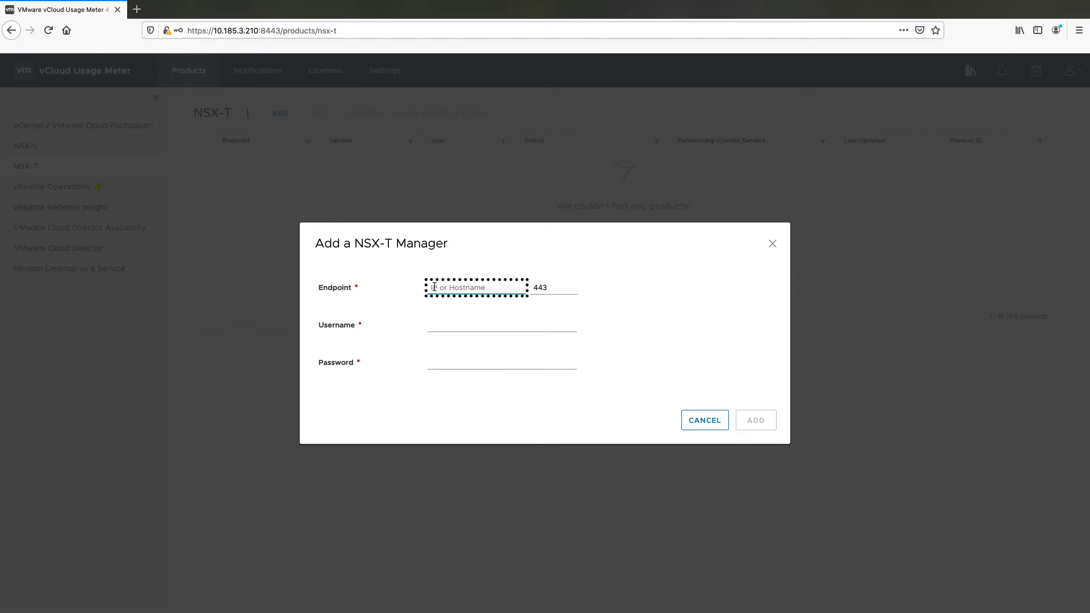
text(10.199.58.63)
click(437, 326)
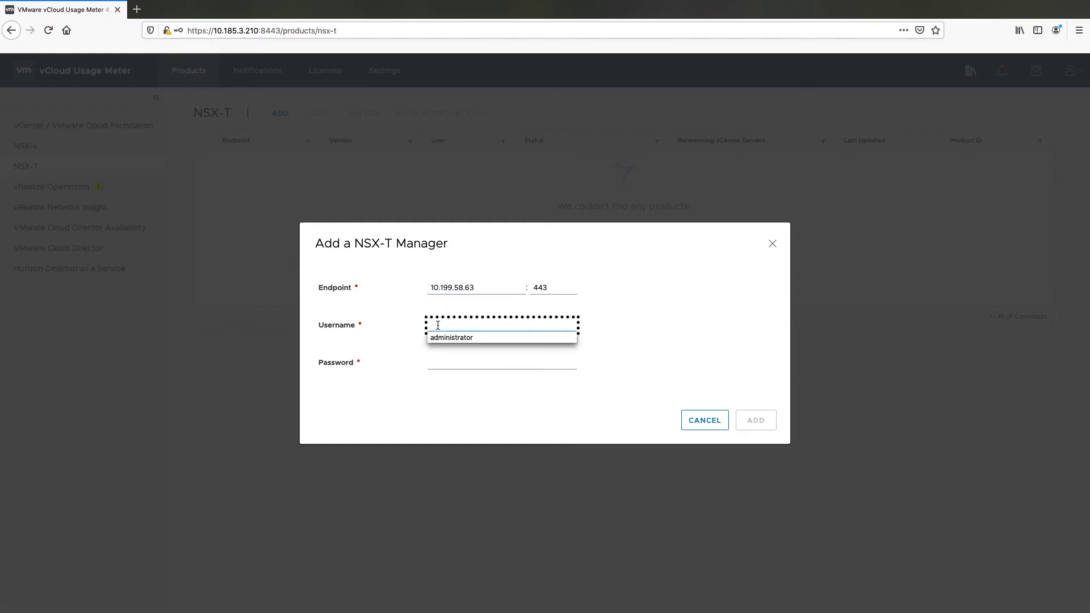
text(admin)
click(445, 364)
text(V)
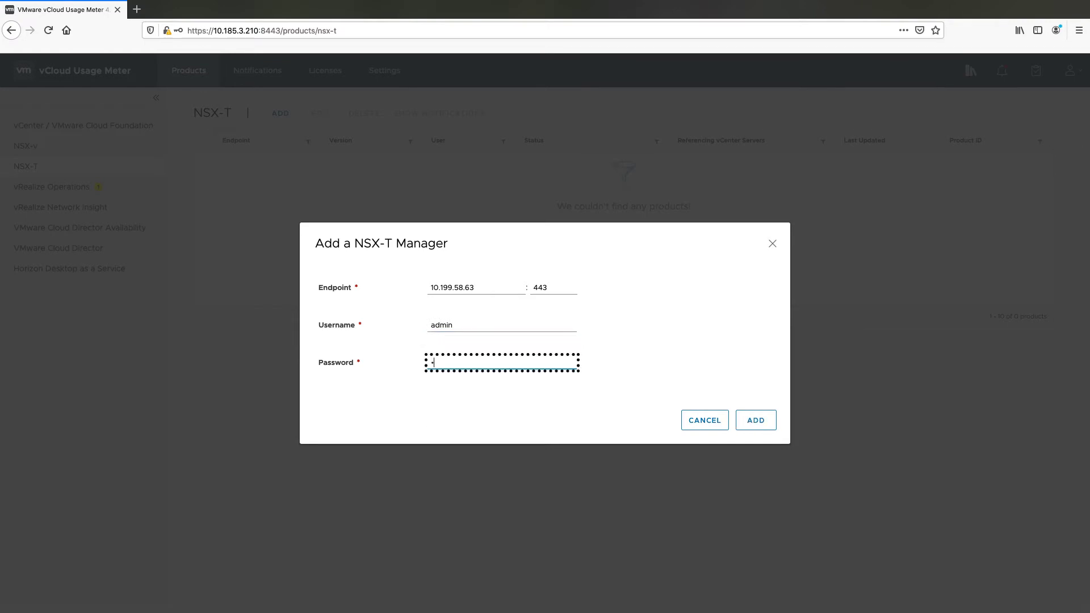
text(Mware1!)
click(750, 422)
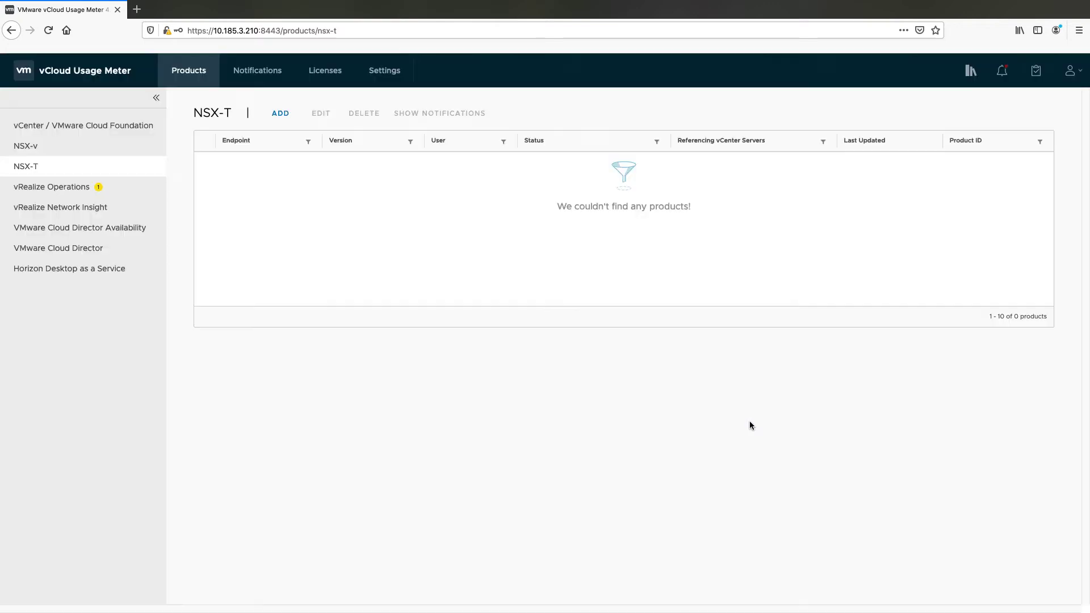
Accept the NSX-T manager's certificate so it reports OK
click(584, 163)
click(584, 183)
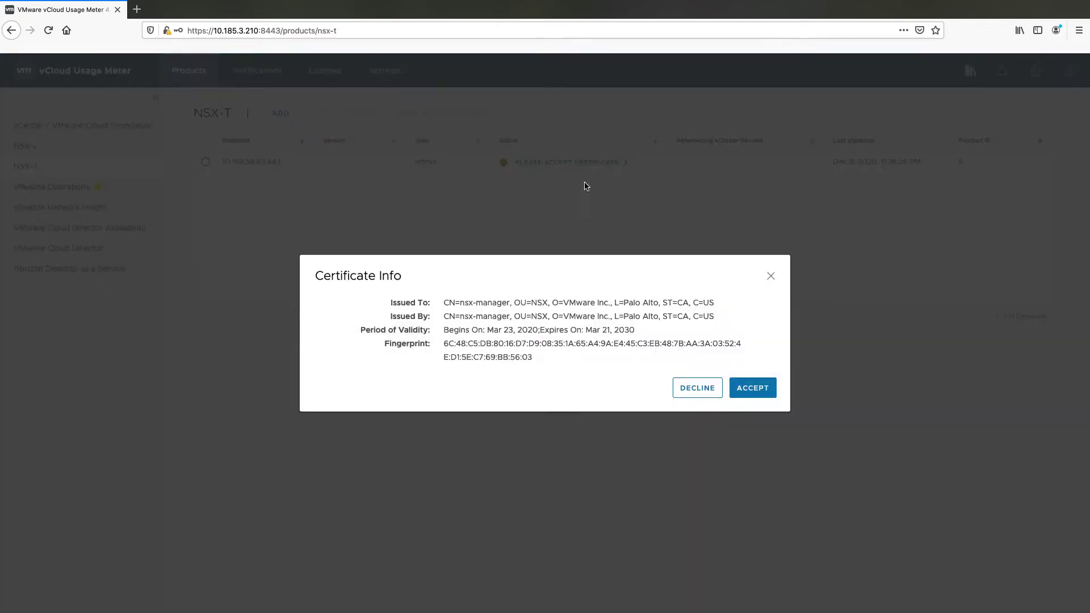
click(744, 386)
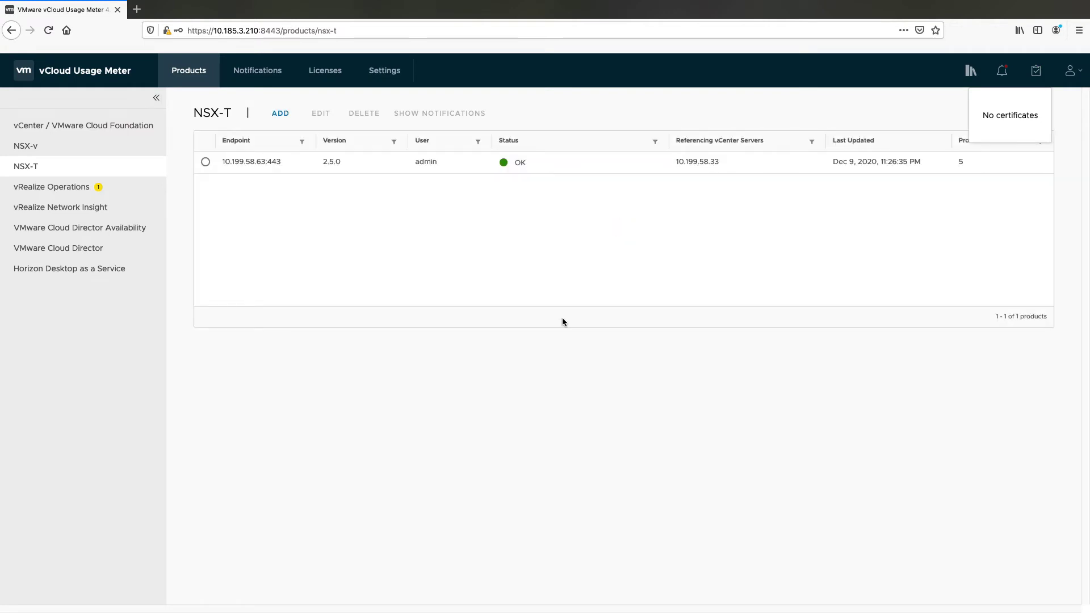
Save admin credentials on the auto-discovered vRealize Operations server 10.29.3.92
click(130, 198)
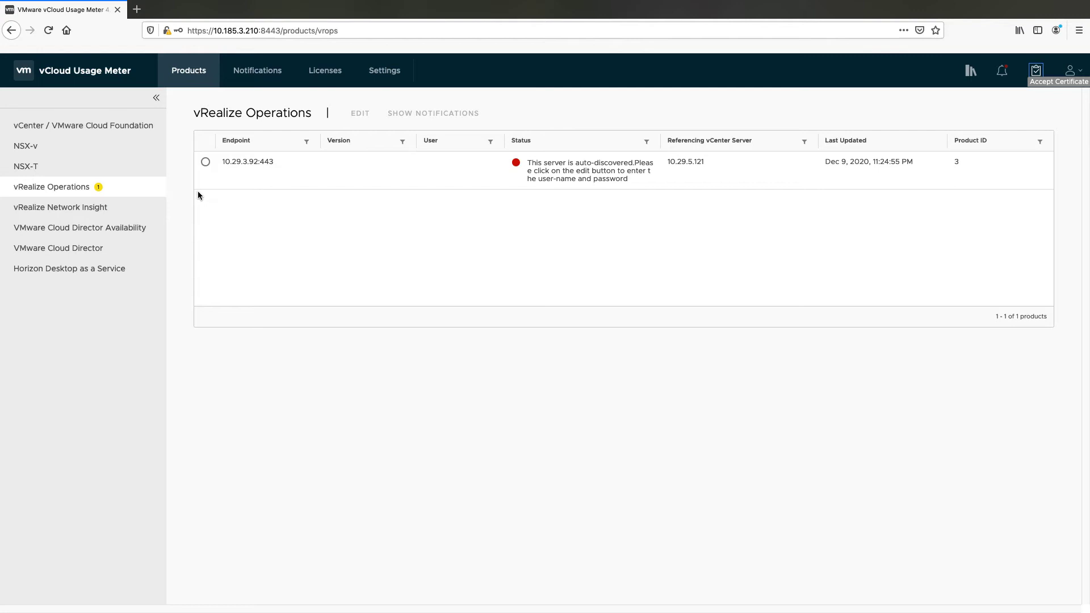
click(207, 163)
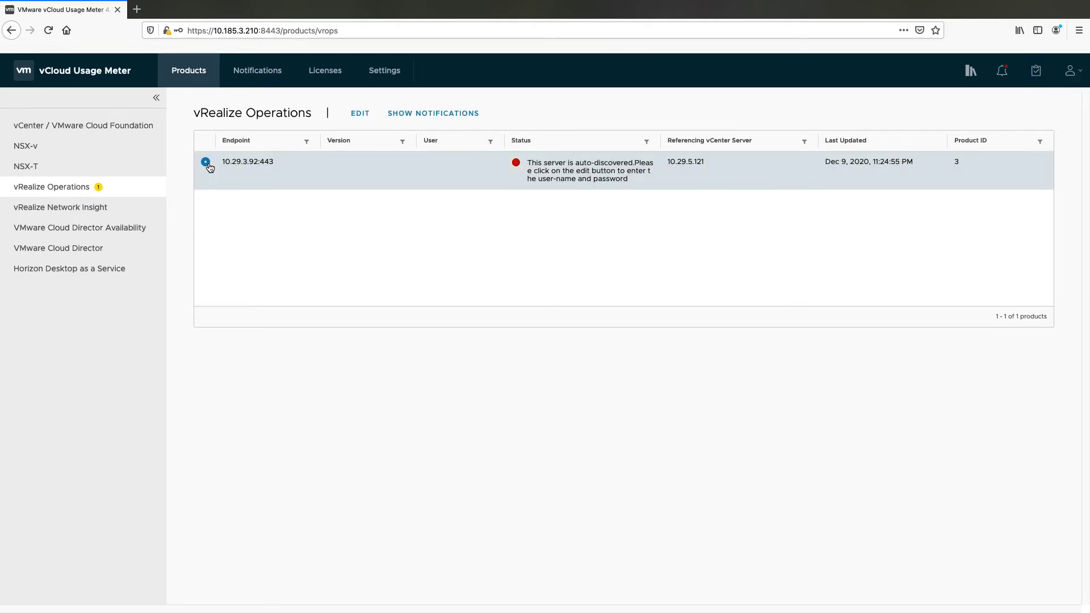
click(360, 113)
click(436, 324)
text(admin)
click(442, 362)
text(*******)
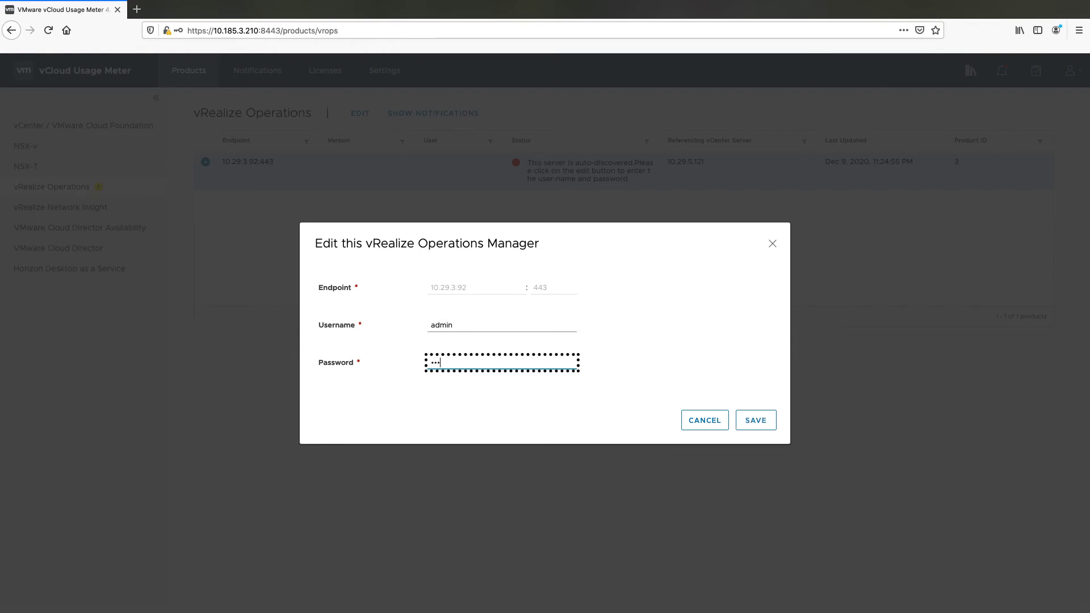
click(749, 423)
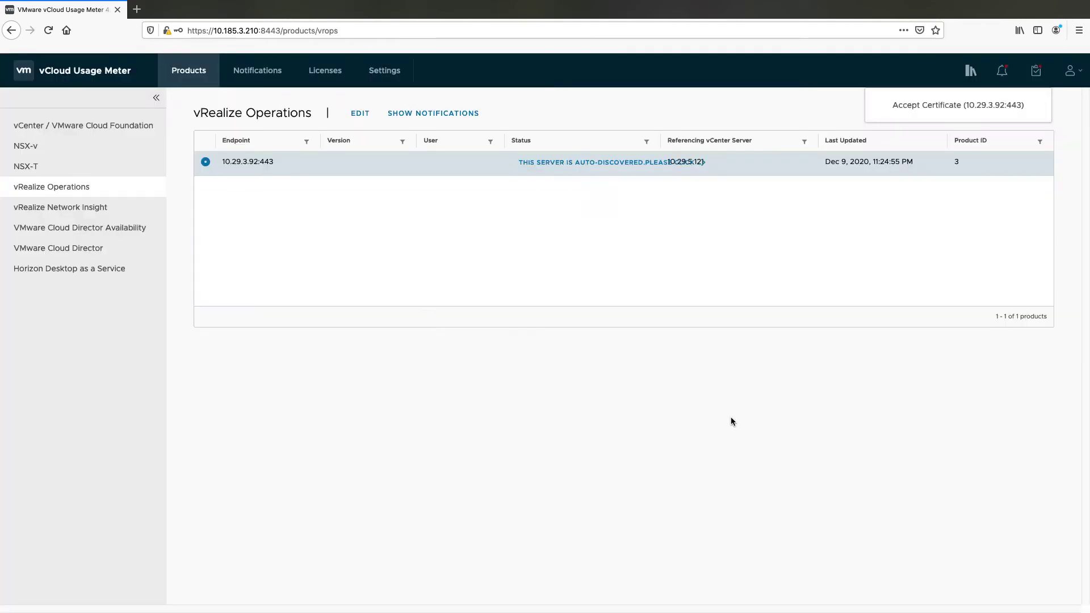
Accept the vRealize Operations certificate and bring up the vRealize Network Insight list
click(571, 164)
click(753, 395)
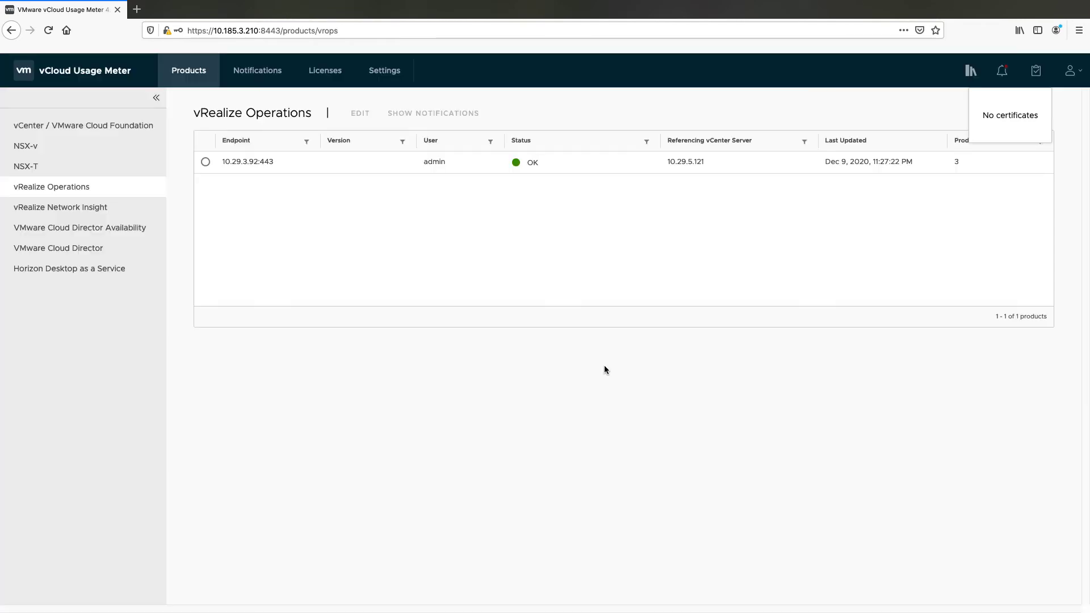
click(102, 208)
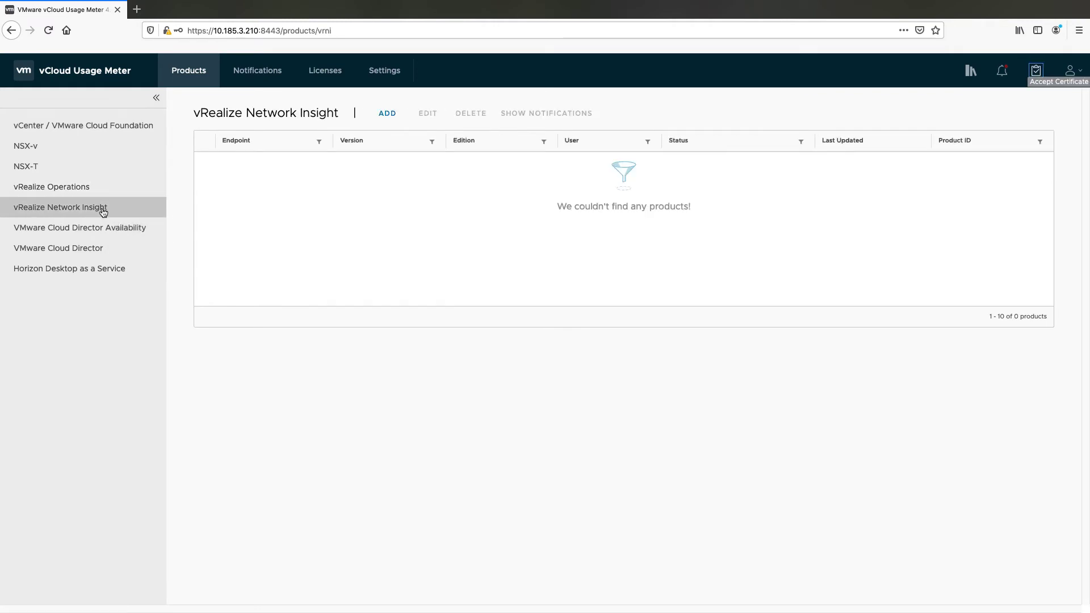
Add vRealize Network Insight at 10.141.14.102 with the admin username and password
click(383, 116)
click(437, 276)
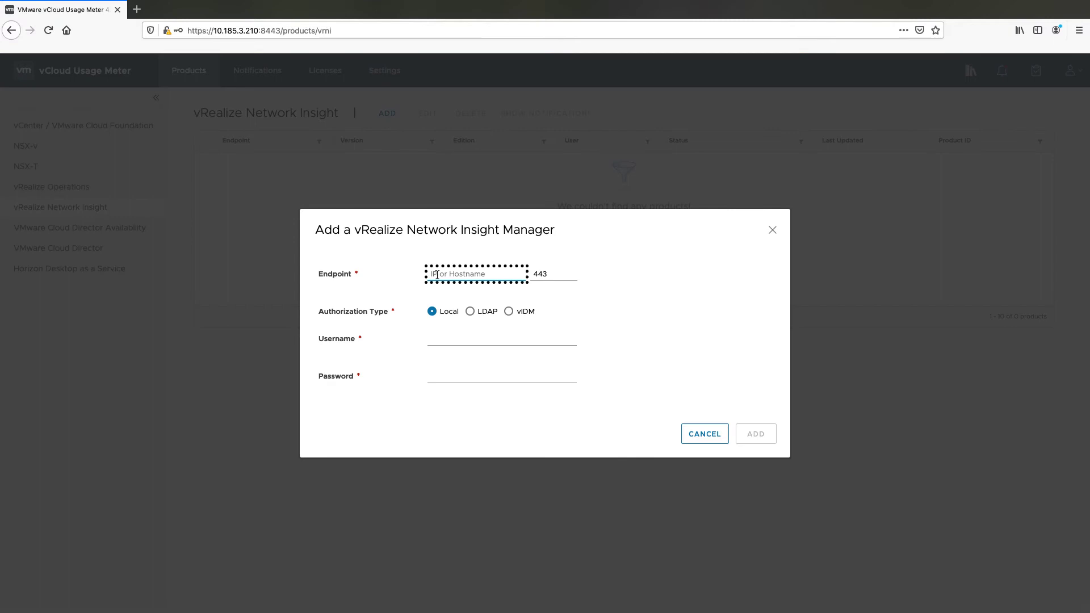
text(10.141.14.102)
click(440, 339)
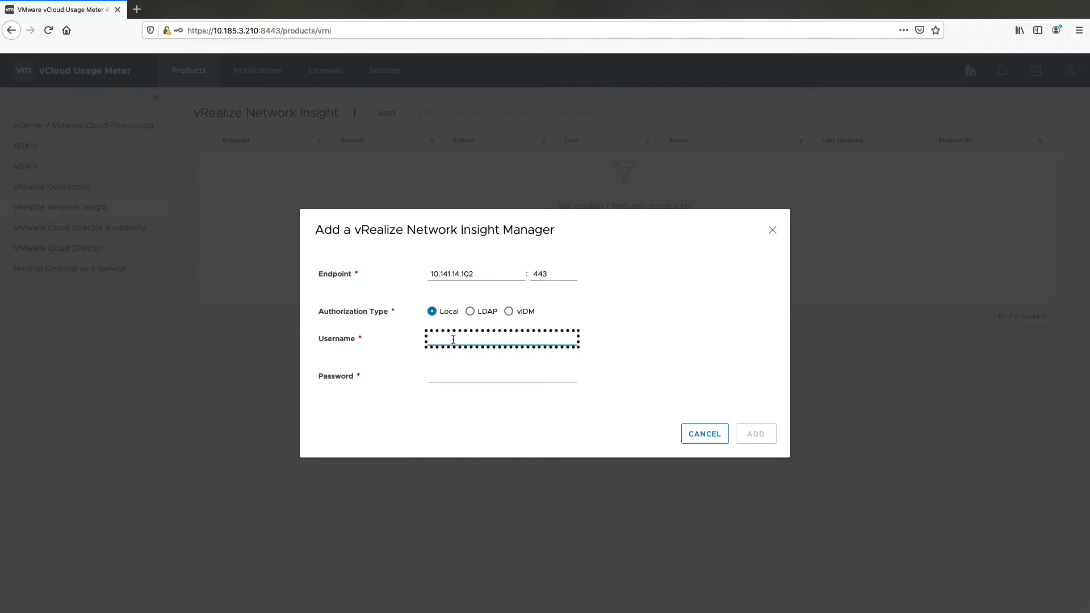
text(admin@local)
click(459, 375)
text(****)
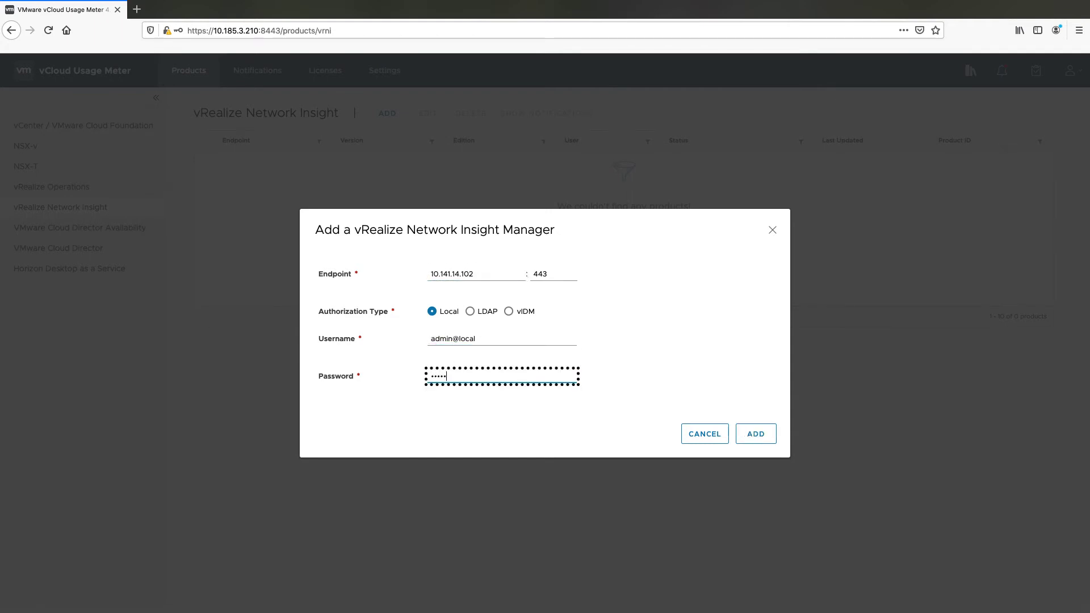
text(**)
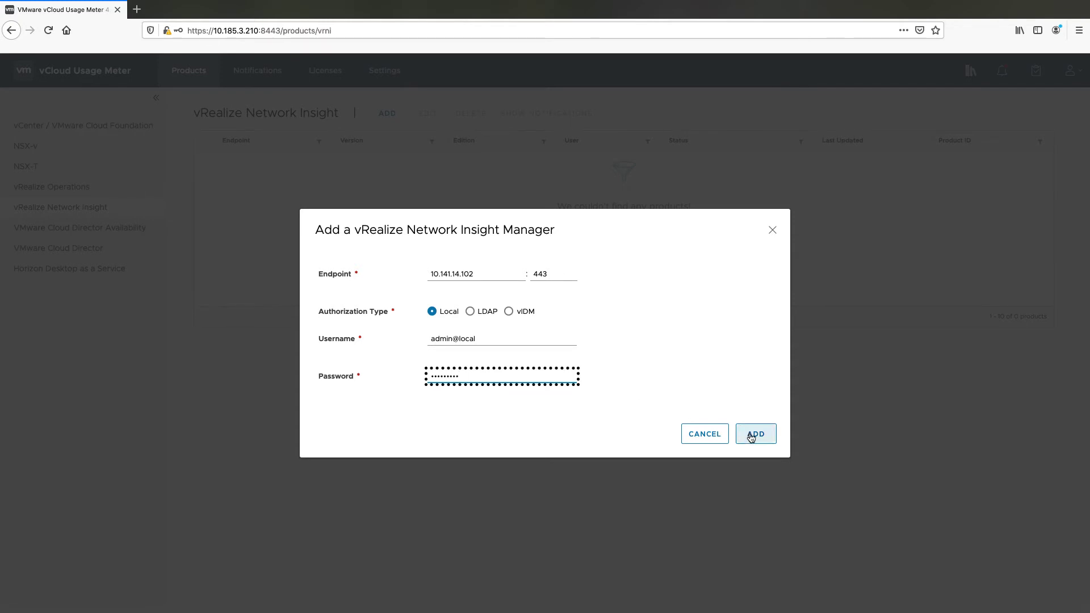
click(750, 435)
Accept the 10.141.14.102 certificate and bring up the Cloud Director Availability list
click(696, 162)
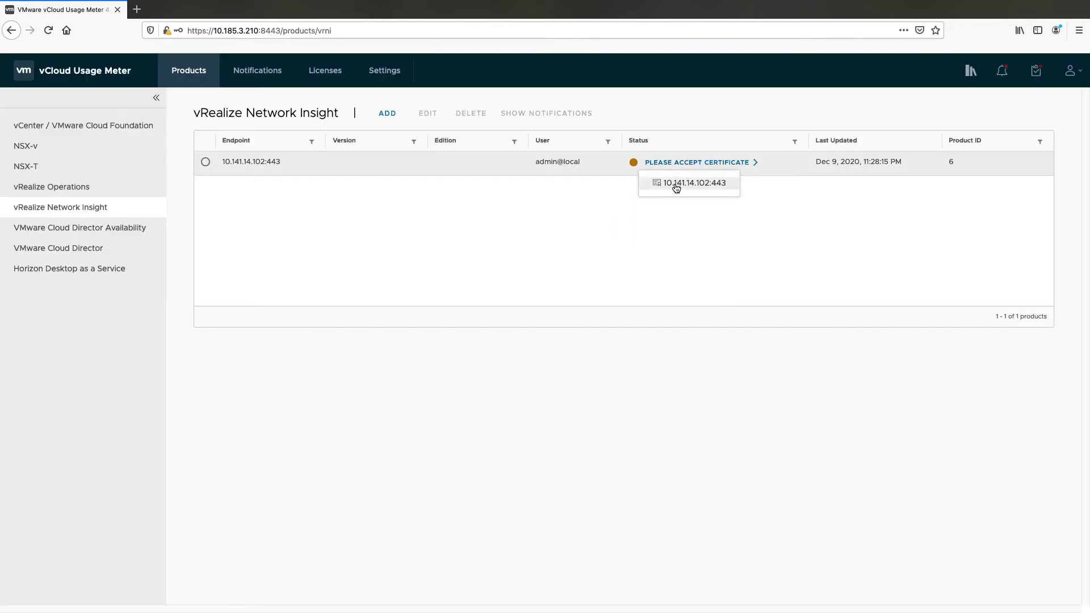
click(675, 184)
click(745, 402)
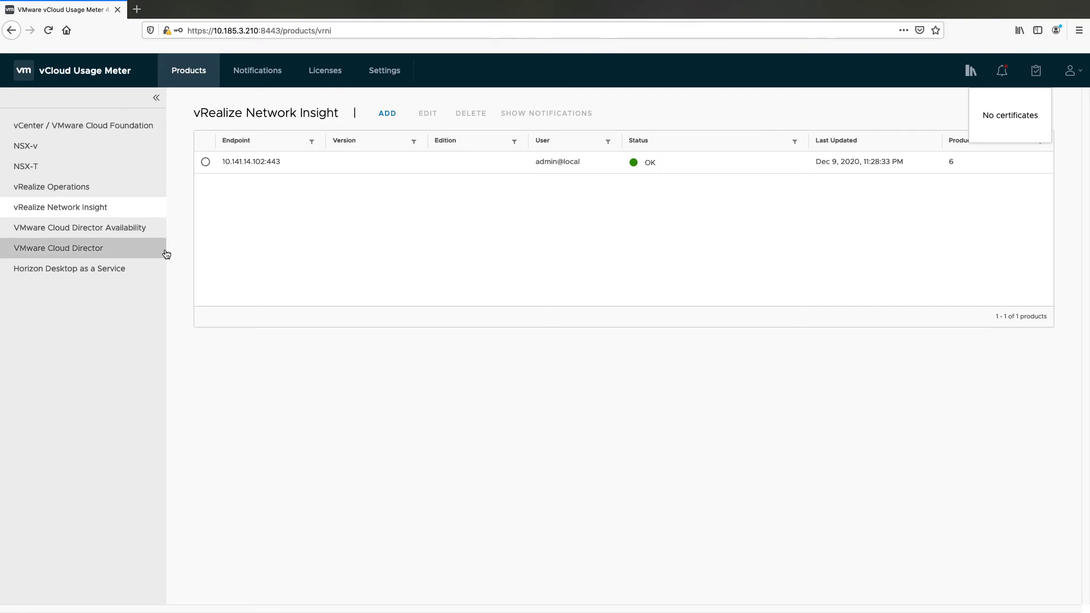
click(138, 227)
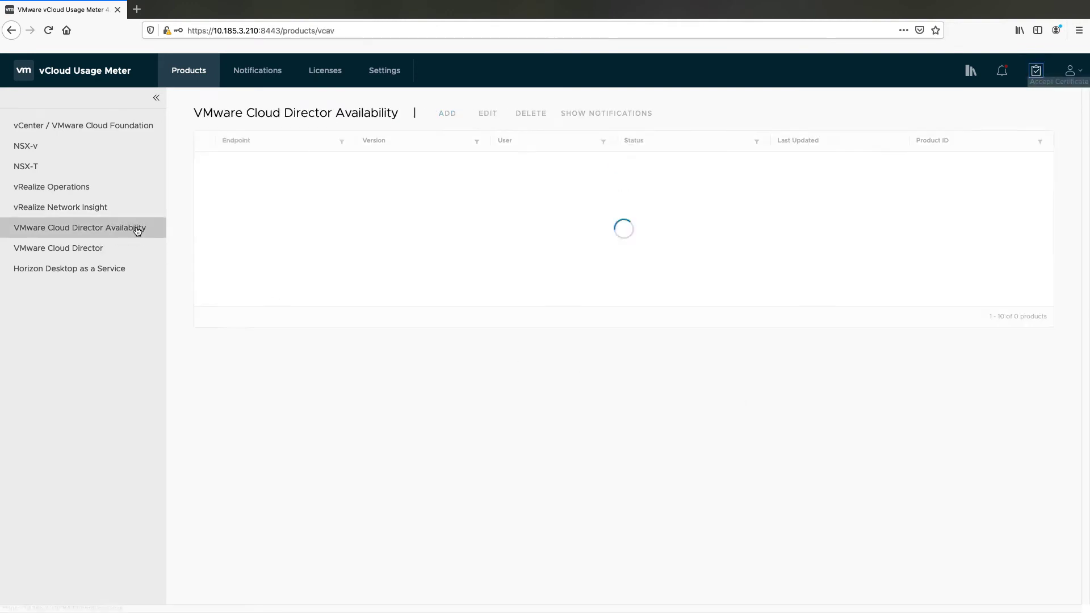
Add VMware Cloud Director Availability at 10.199.42.25 with the root username and password
click(447, 117)
click(438, 294)
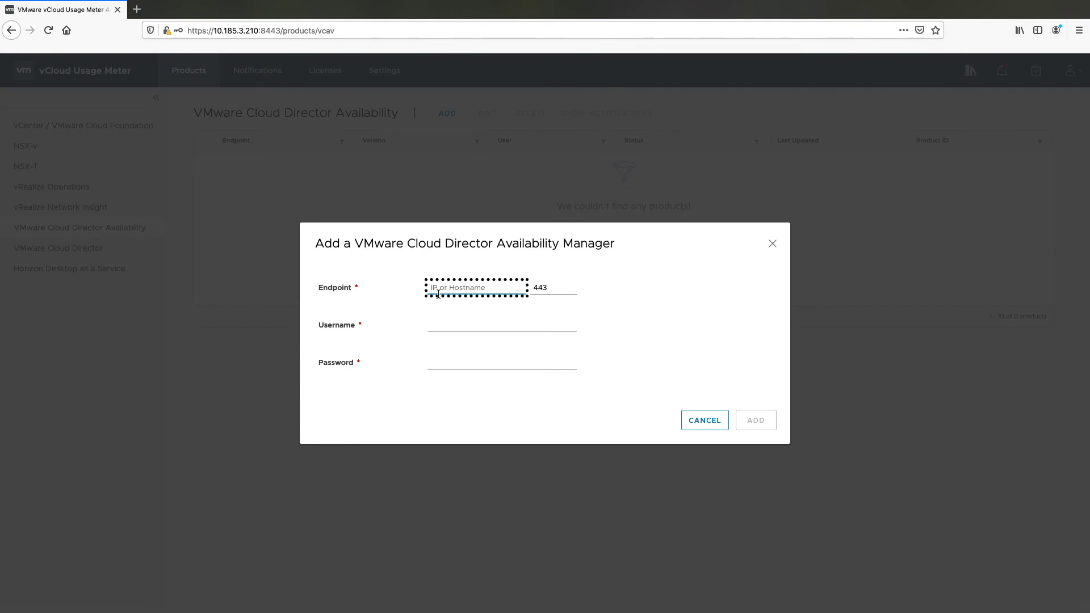
text(10.199.42.)
text(25)
click(440, 319)
text(root)
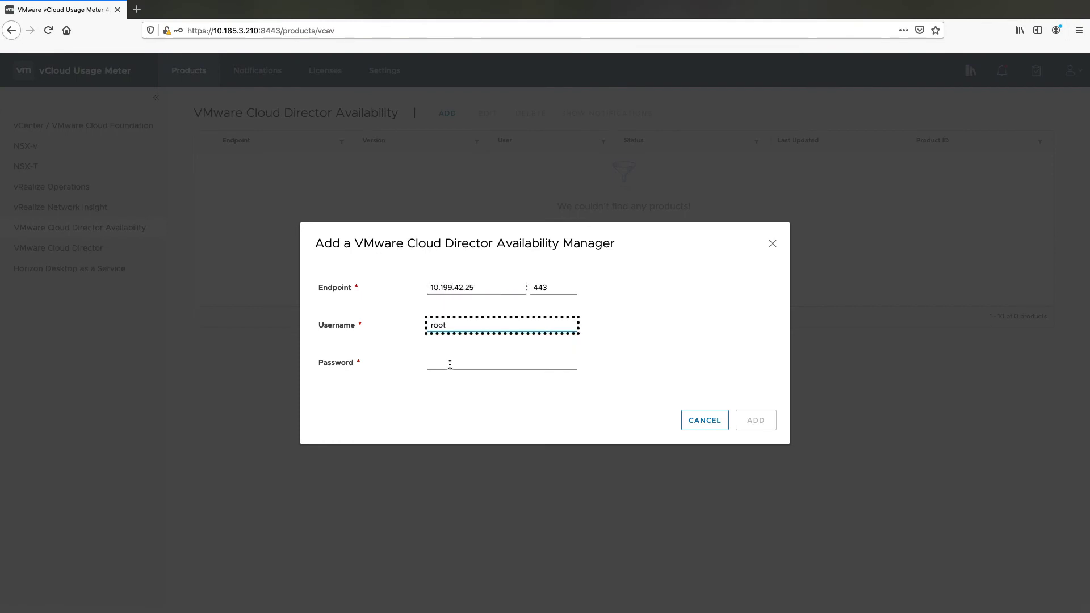
click(449, 364)
text(••)
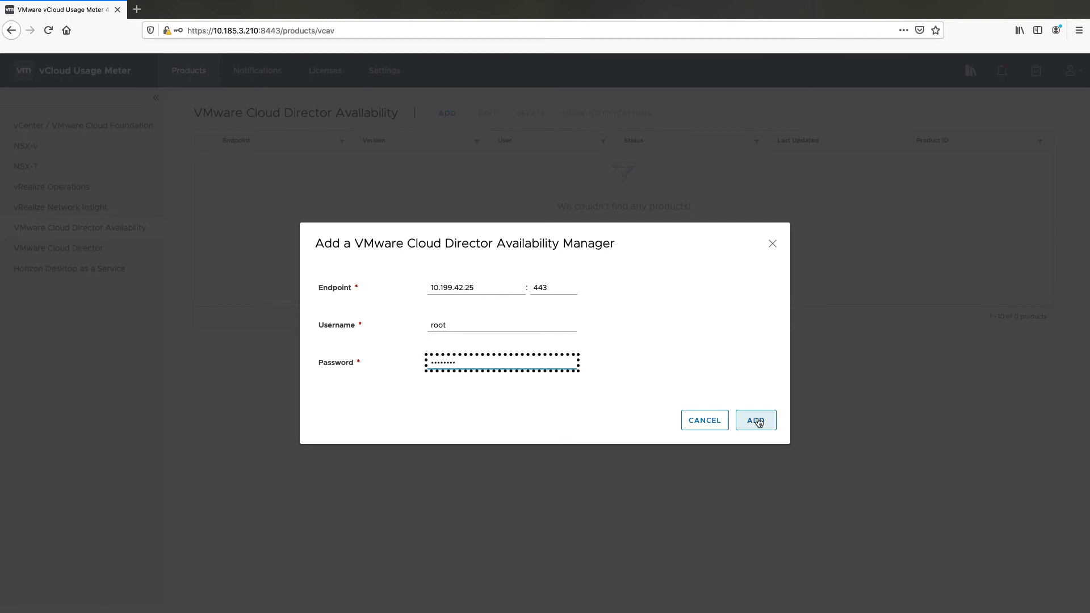
click(755, 419)
Accept the 10.199.42.25 certificate and bring up the VMware Cloud Director list
click(636, 181)
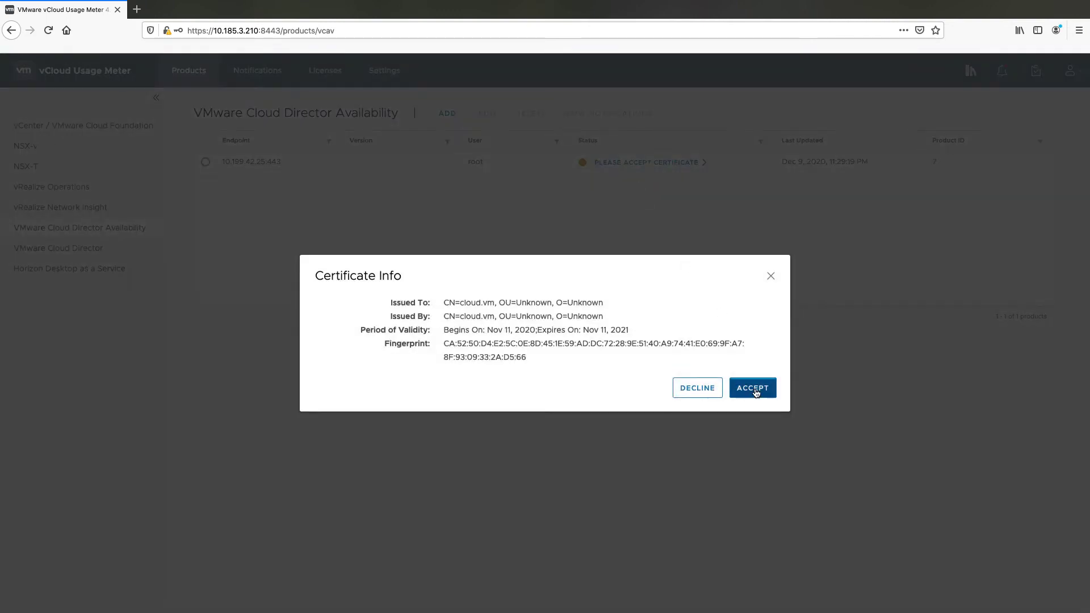
click(755, 385)
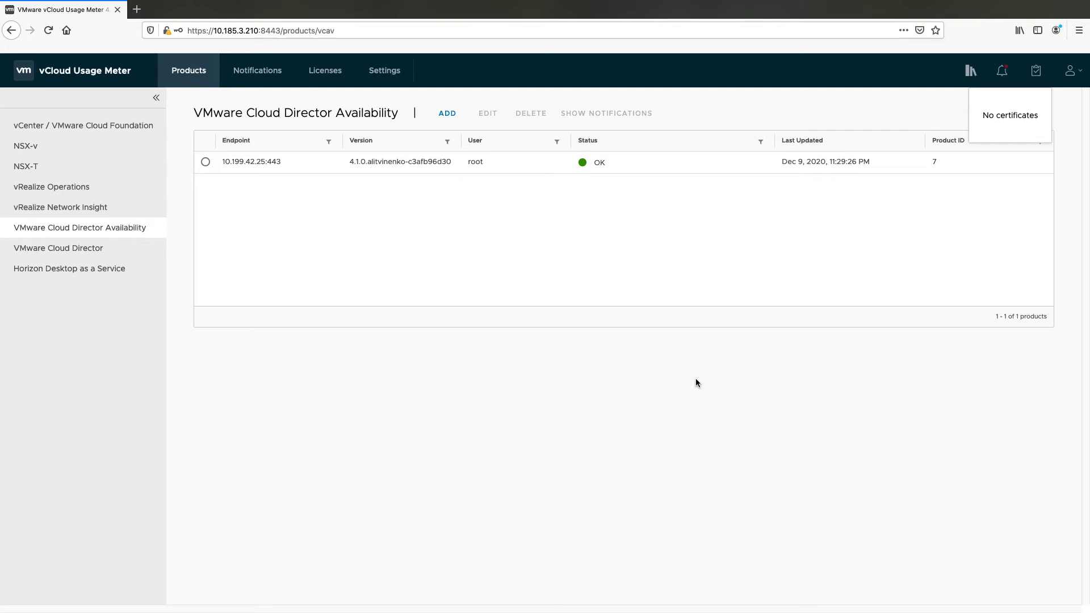
click(113, 250)
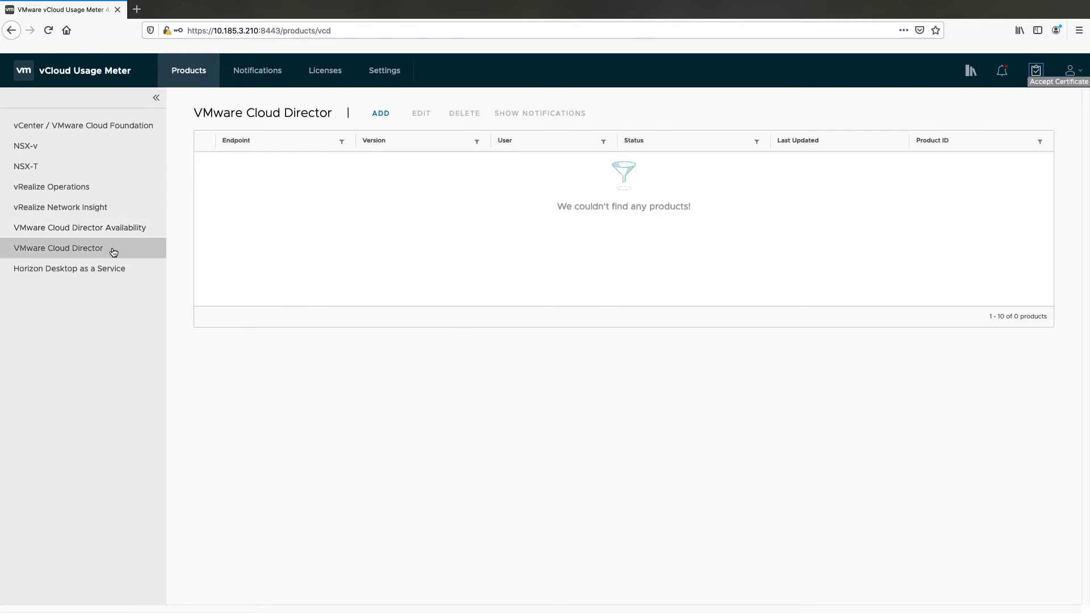
Add VMware Cloud Director at 10.29.6.25 with the admin username and password
click(381, 113)
text(10.29.6.25)
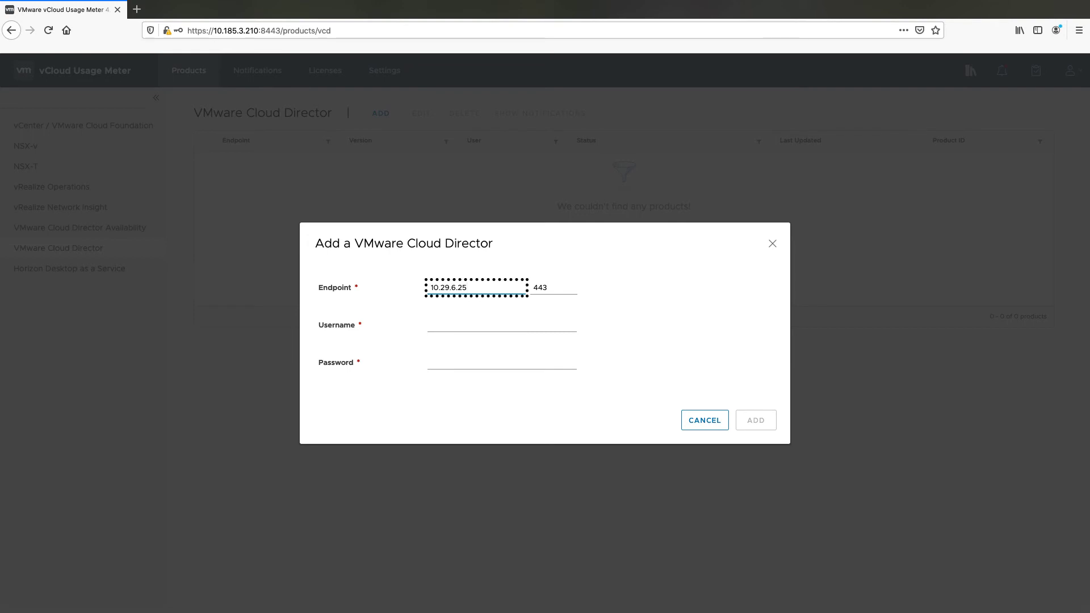
click(500, 325)
text(admin)
click(456, 354)
text(••)
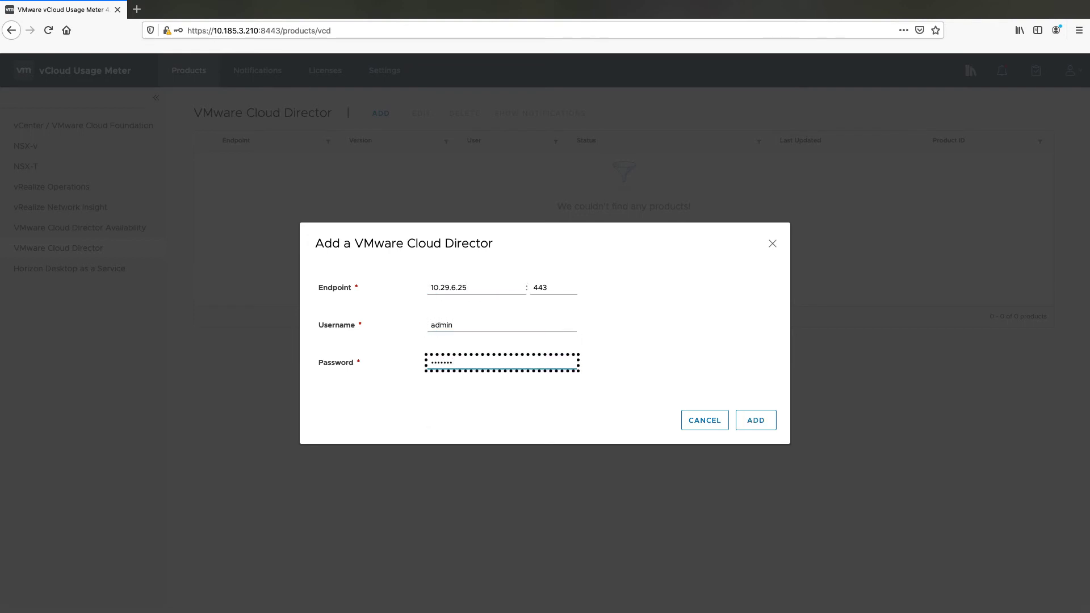
click(752, 425)
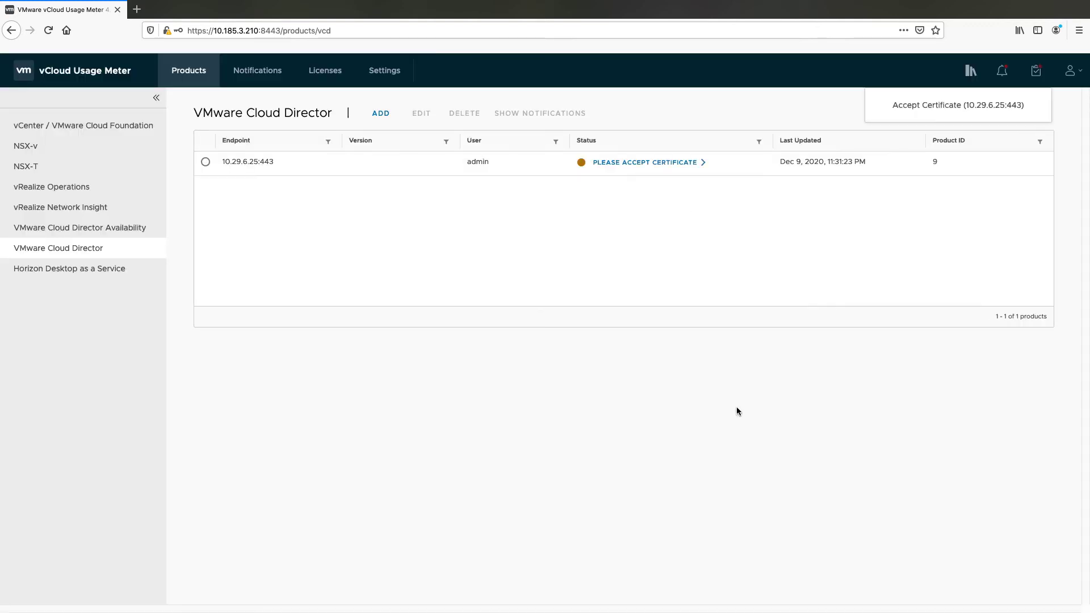
Accept the 10.29.6.25 certificate and bring up the Horizon Desktop as a Service page
click(644, 162)
click(657, 180)
click(753, 408)
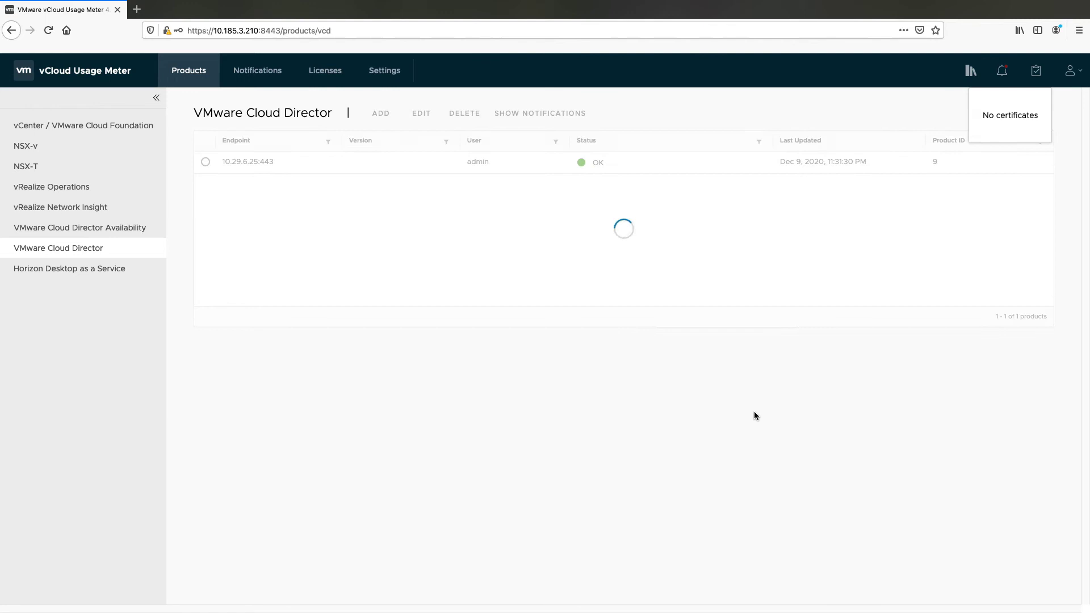
click(68, 268)
Add Horizon DaaS endpoint 10.108.102.63 with the service-provider account and domain DAASBLR-AD-SP01
click(415, 114)
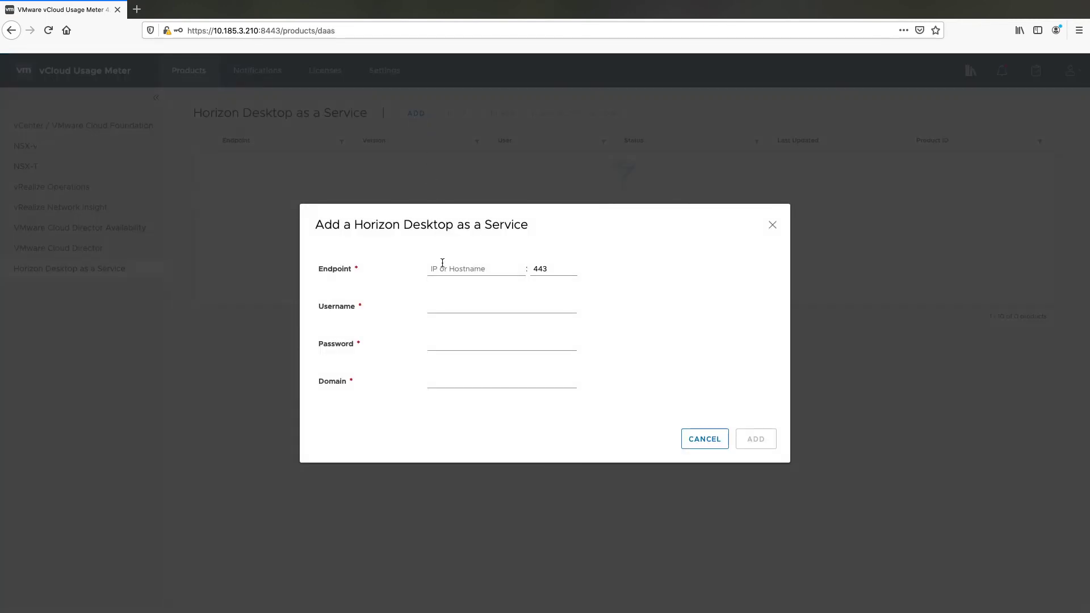
click(443, 269)
text(10.108.102.63)
key(Tab)
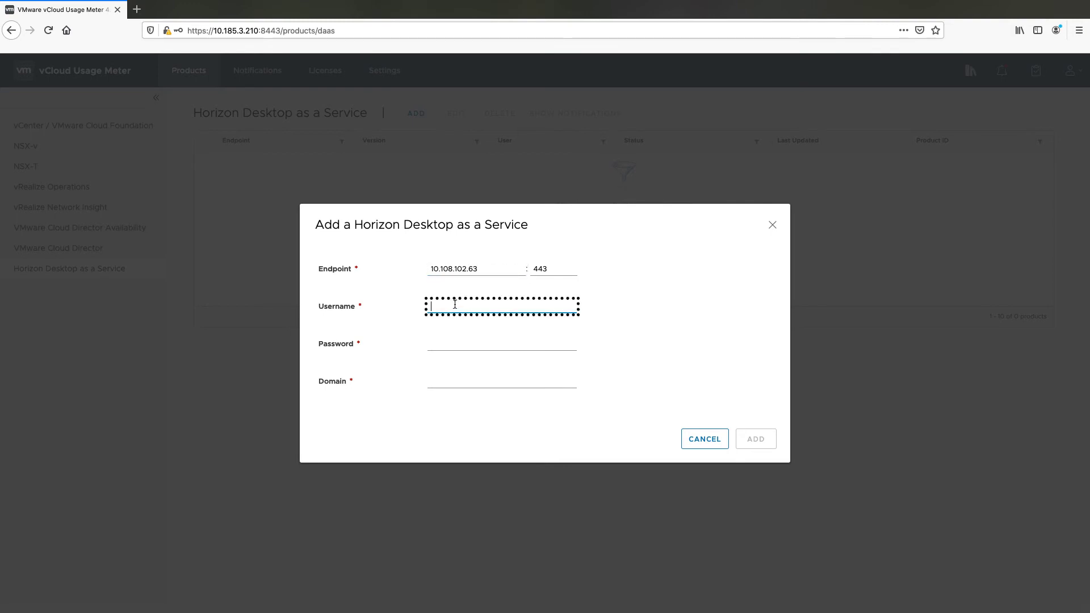
text(serviceprovider)
click(463, 343)
text(•••)
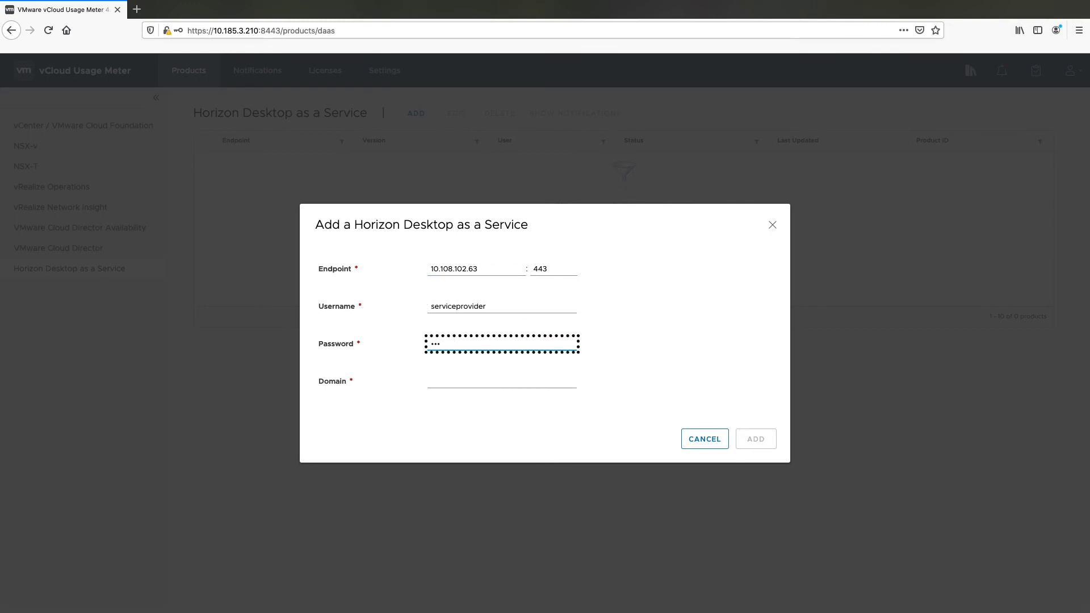
key(Tab)
text(DAASBLR-AD-SP01)
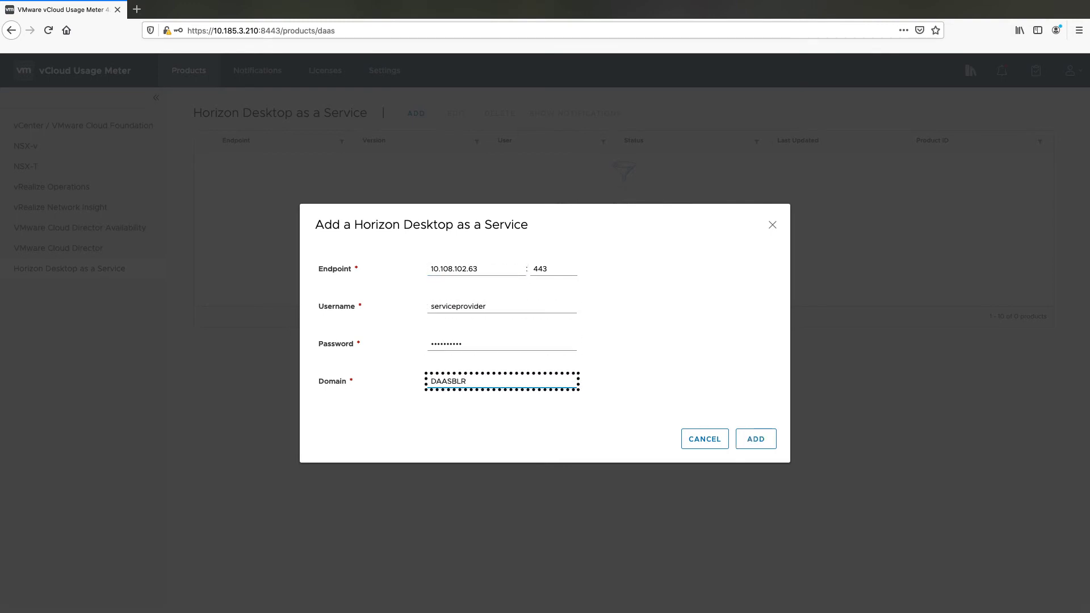
click(755, 440)
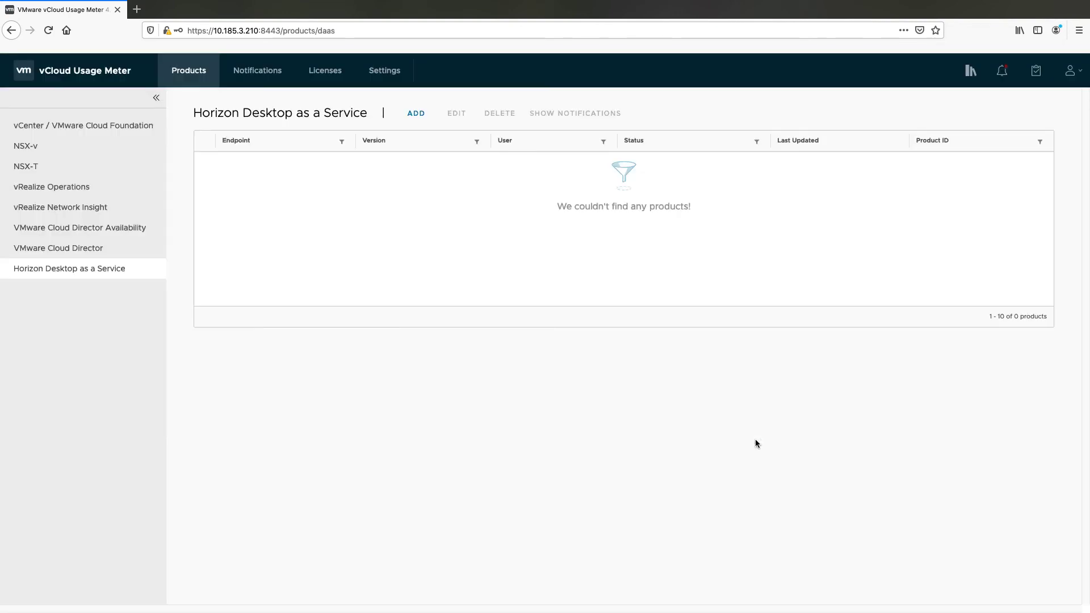
Accept the 10.108.102.63:443 certificate so the endpoint reports OK
click(654, 163)
click(647, 182)
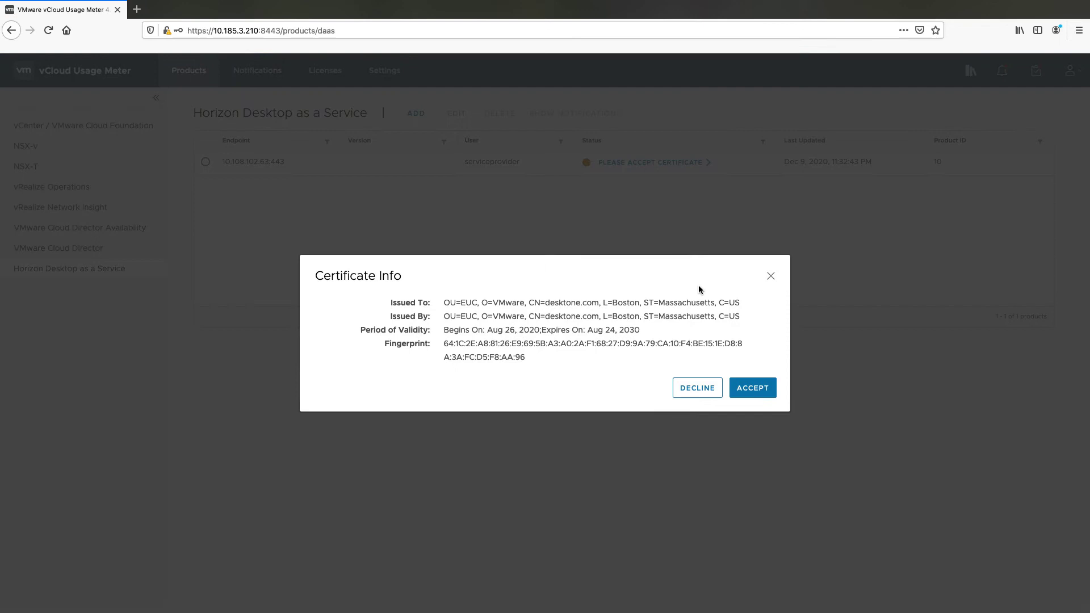
click(751, 388)
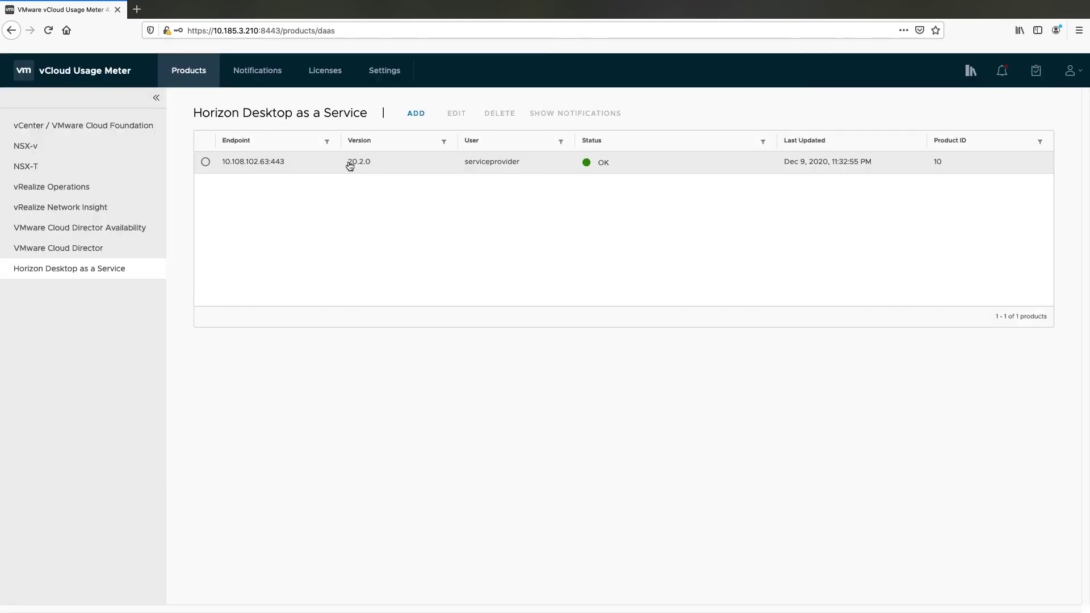
Review Dec 9, 2020 notifications, then check the vSphere 6 Enterprise Plus license stays Rental
click(273, 76)
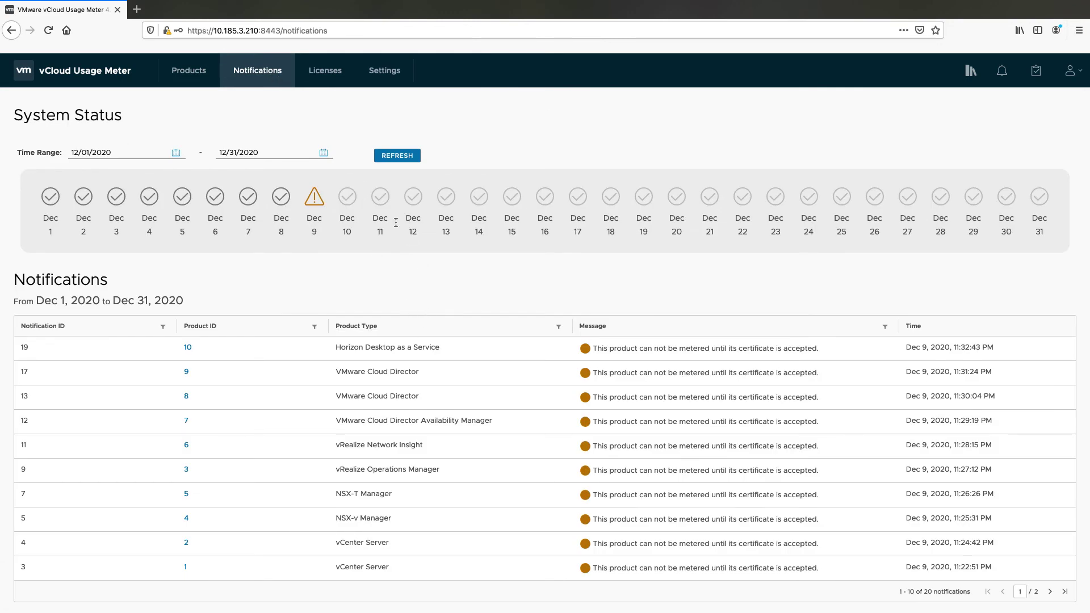
click(314, 198)
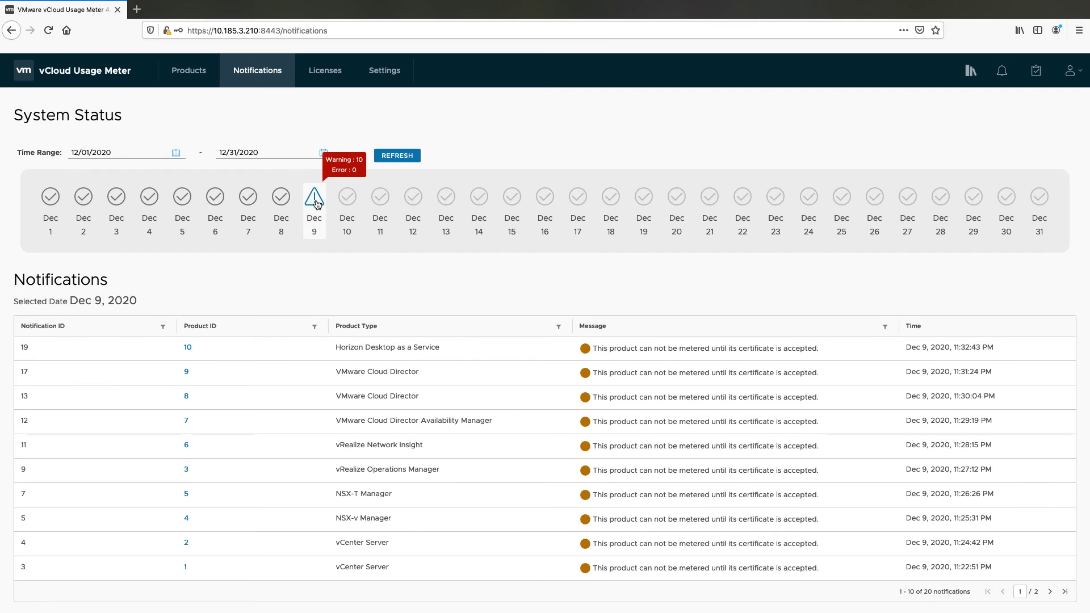
click(326, 72)
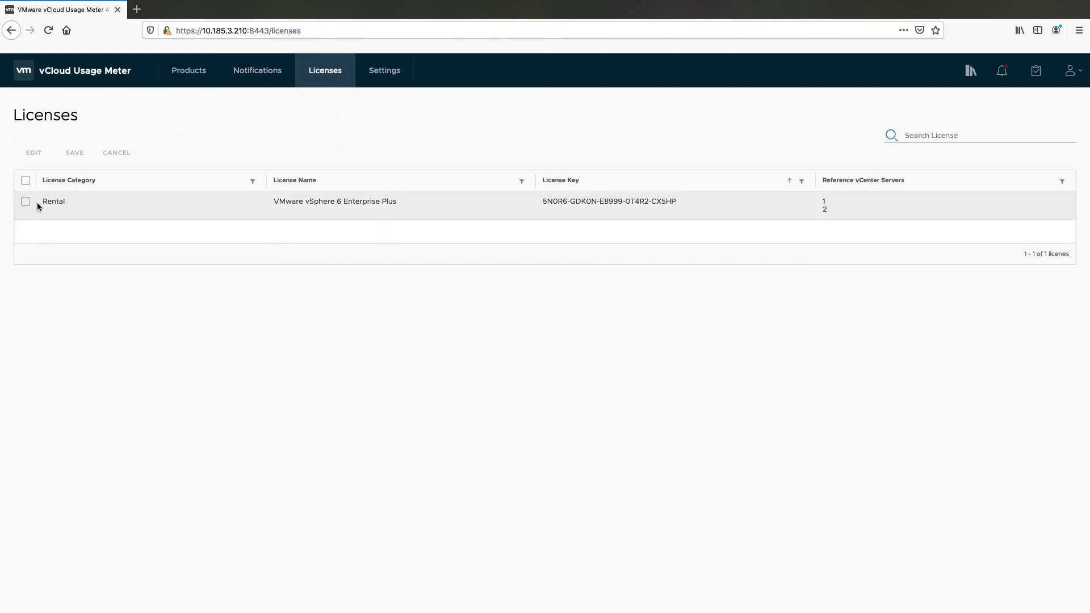
click(25, 201)
click(37, 153)
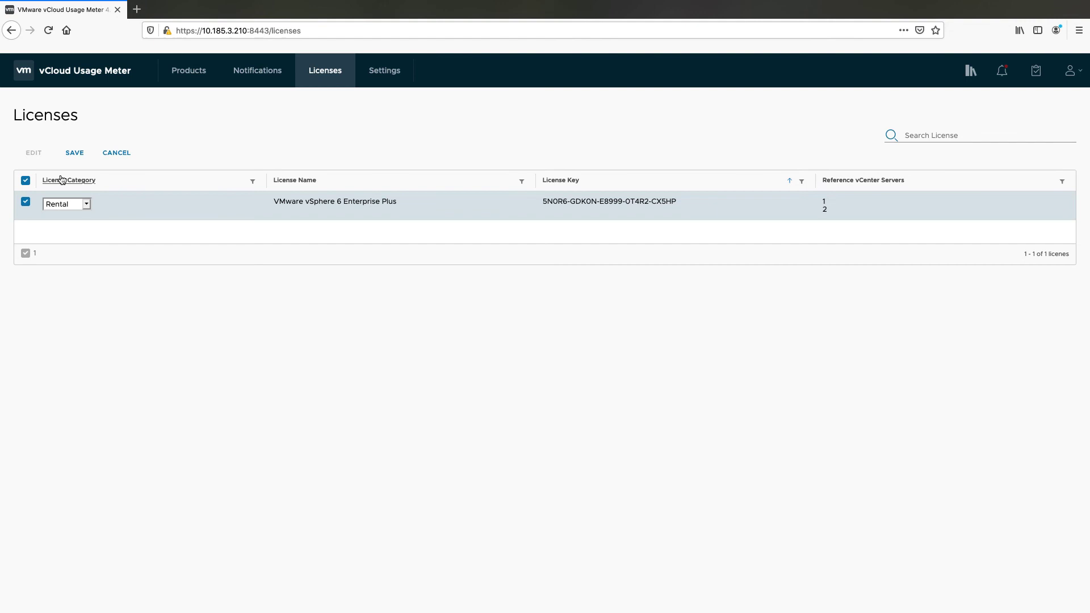
click(86, 204)
click(118, 159)
click(118, 159)
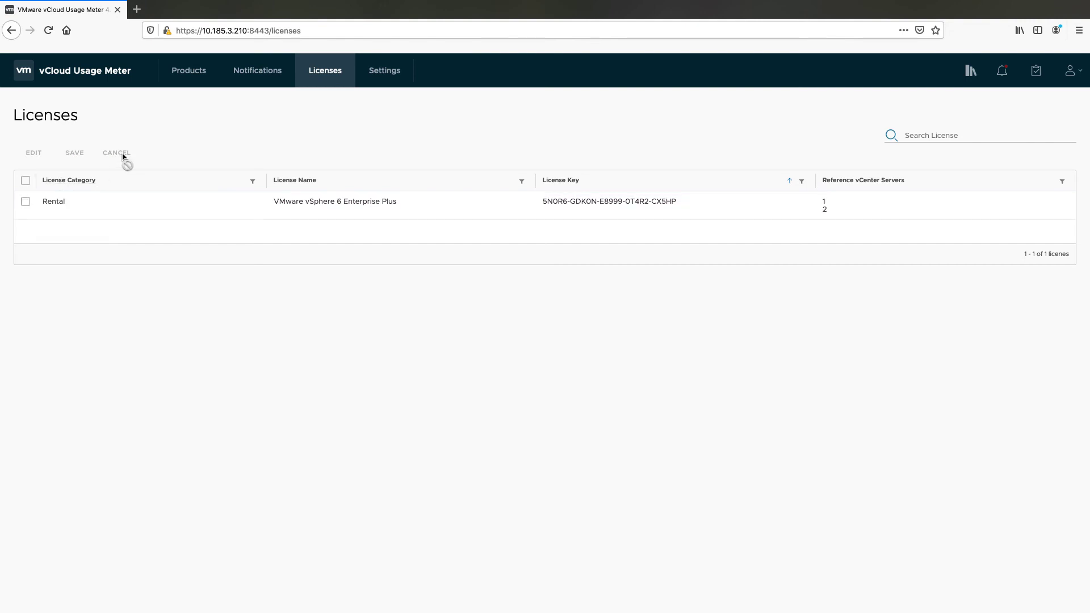
Send a test update to Usage Insight, then set network connectivity to HTTPS Proxy
click(391, 85)
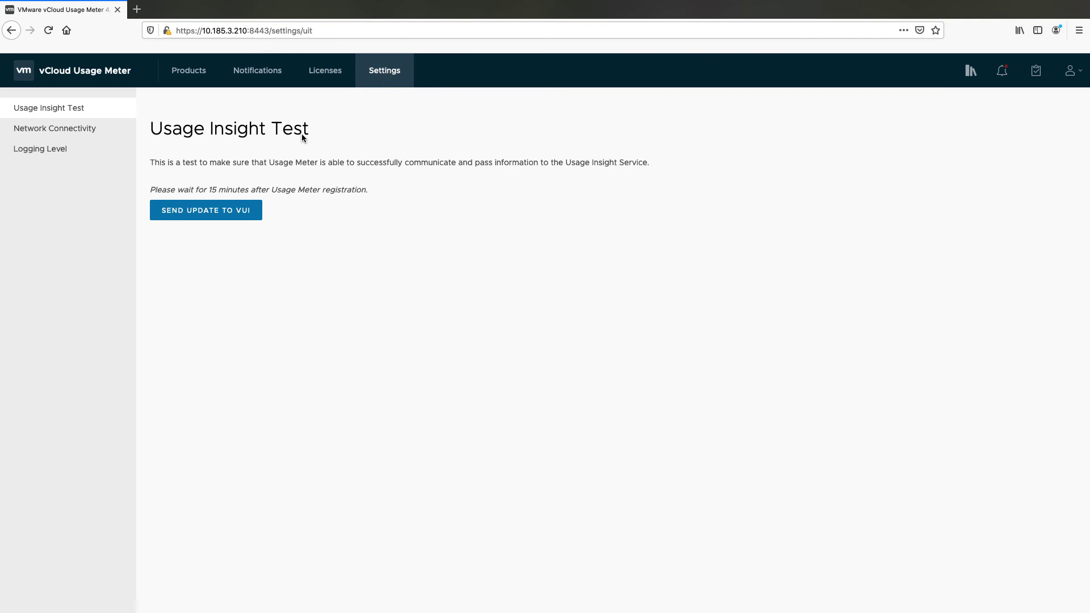
click(235, 213)
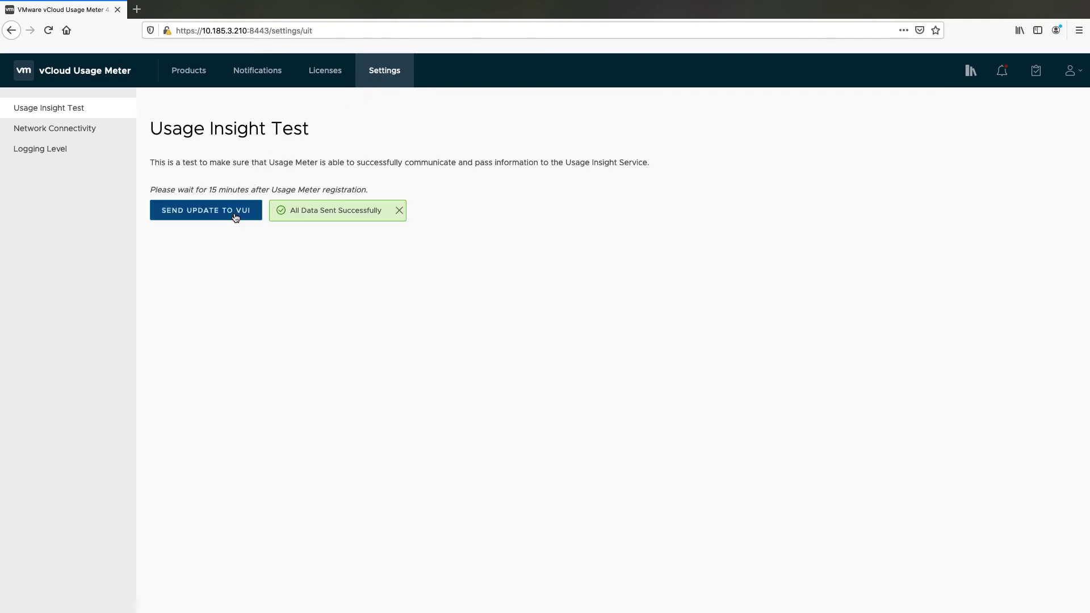
click(80, 132)
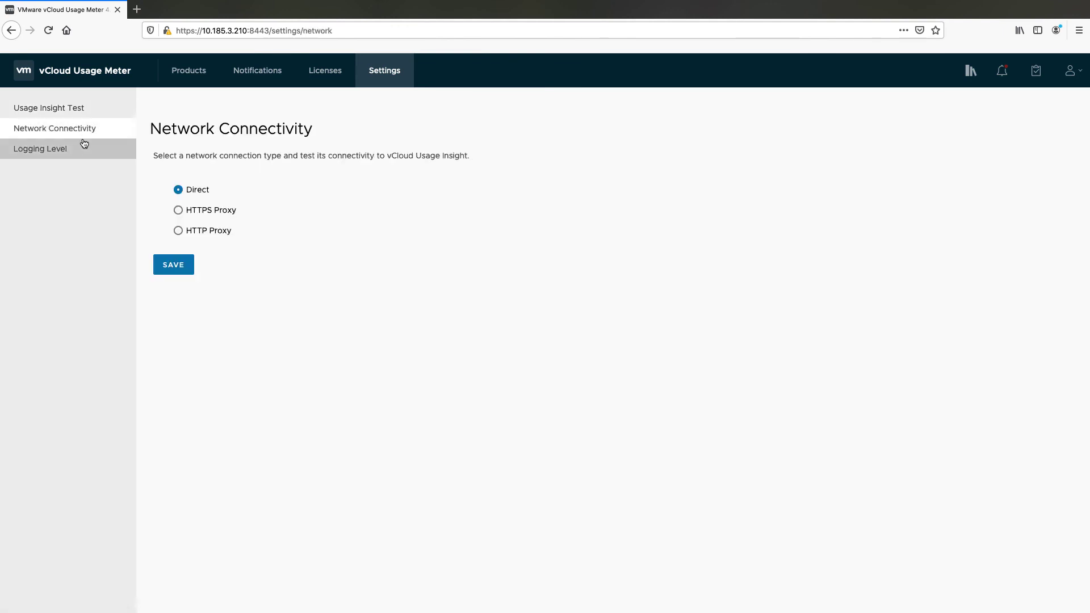
click(179, 212)
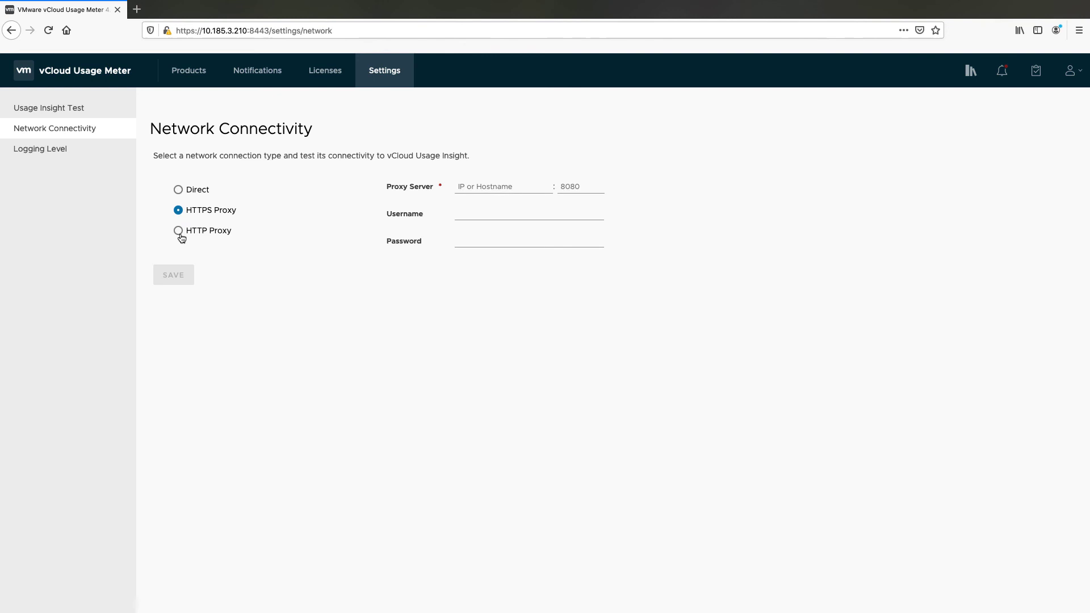
Review the Logging Level settings, keeping Log Level at info and Stat Level at error
click(53, 153)
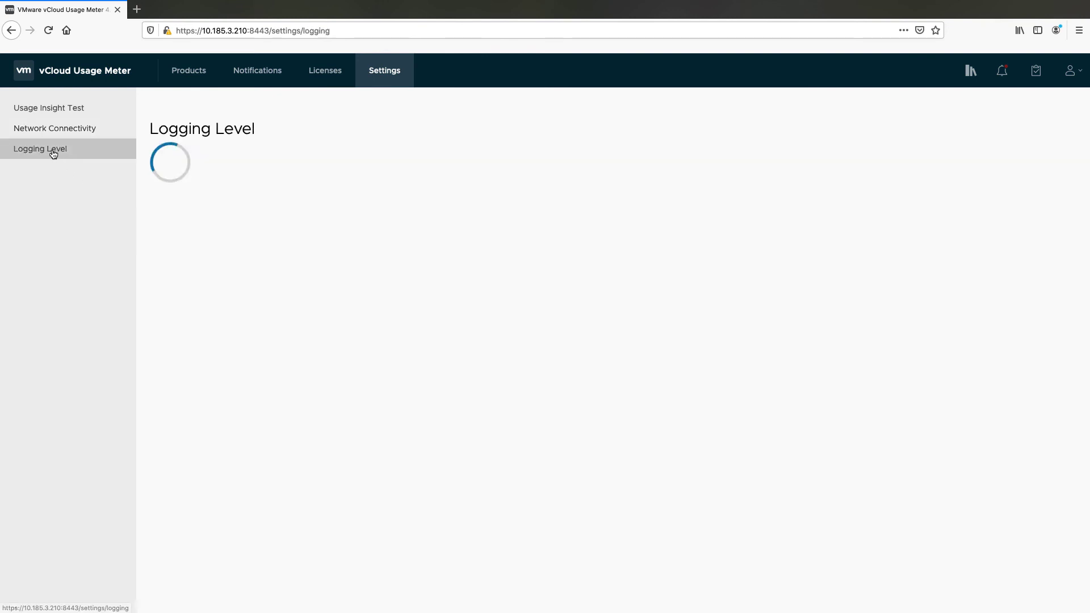
click(299, 190)
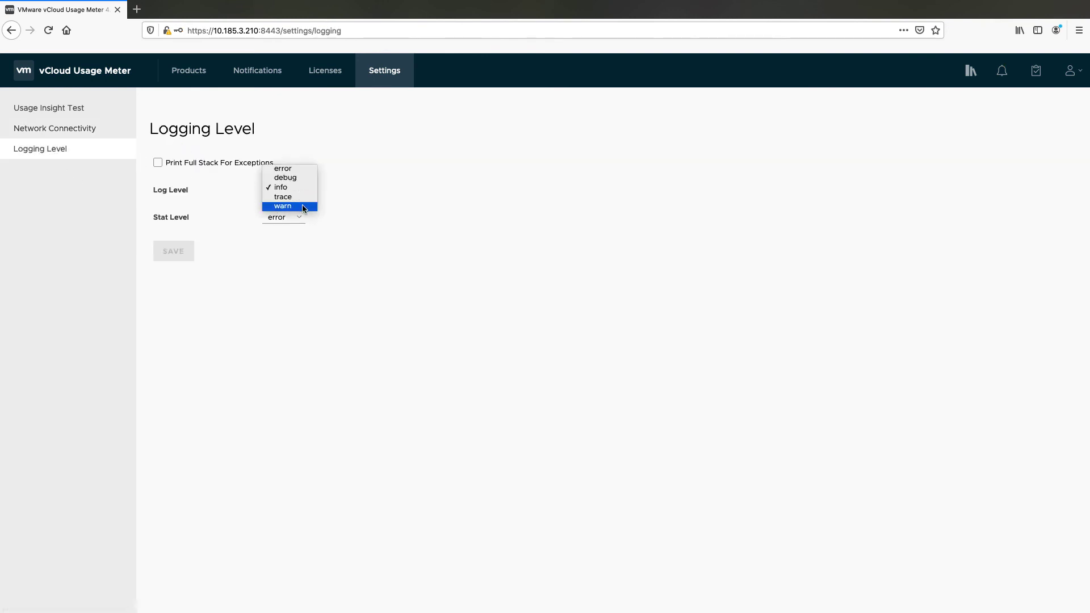
click(353, 226)
click(287, 216)
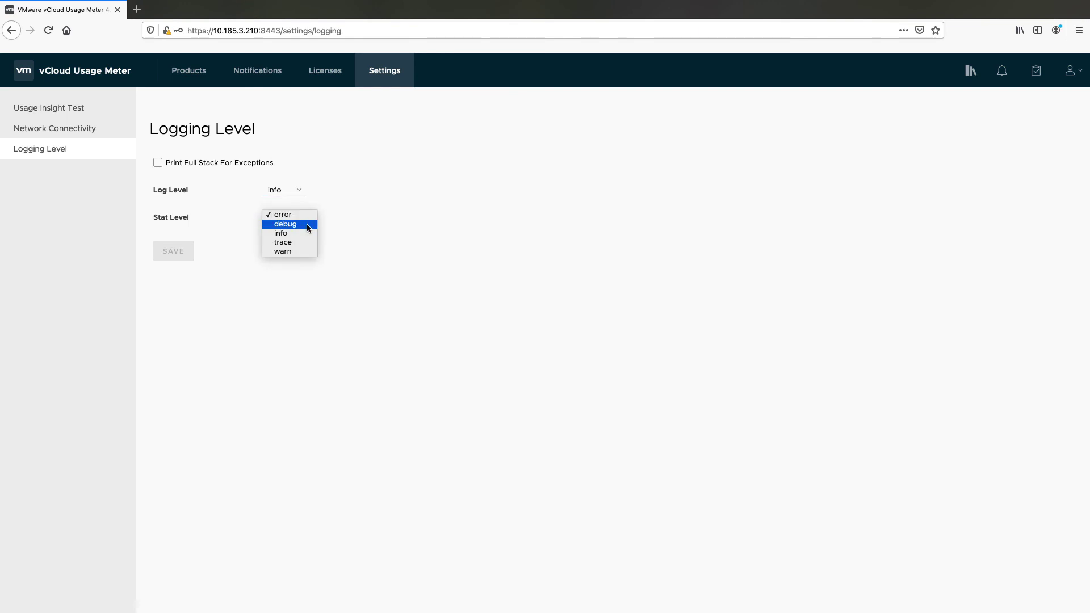
click(343, 259)
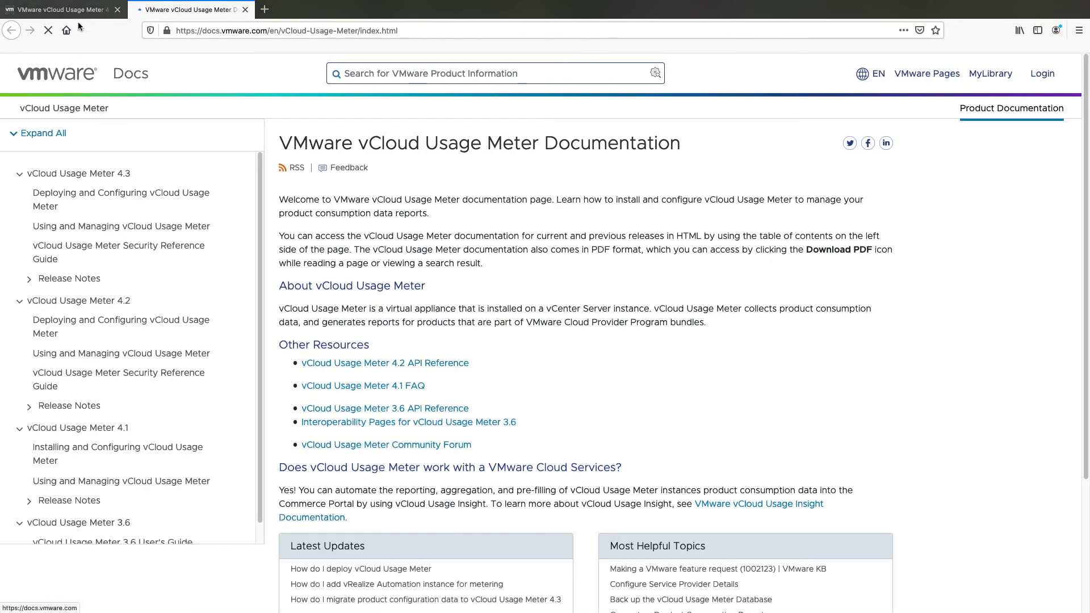
Back in the Usage Meter tab, check the latest notifications and certificates awaiting acceptance
click(78, 11)
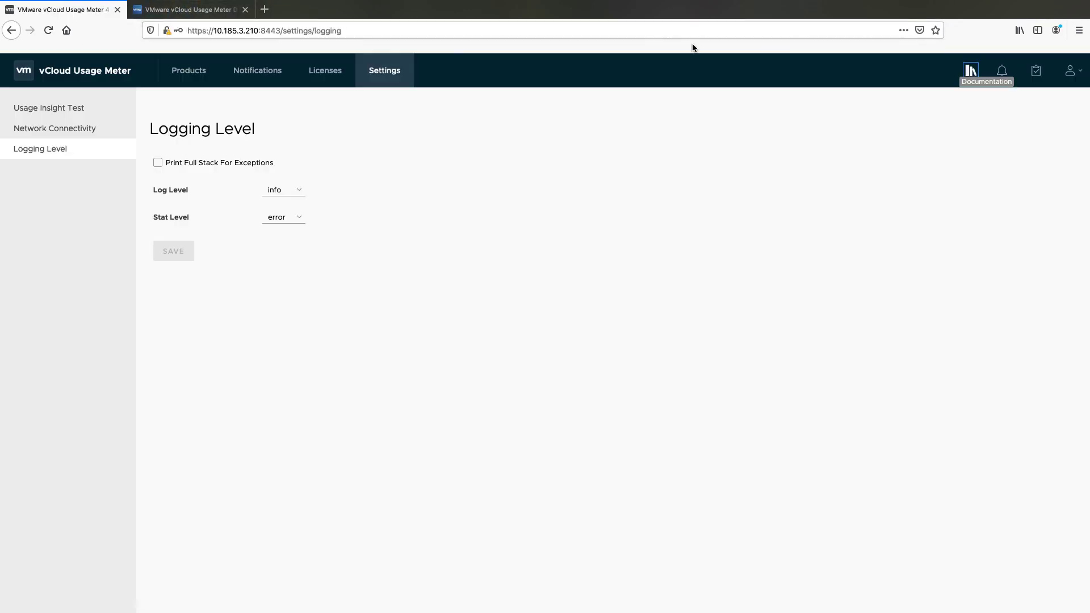
click(1002, 72)
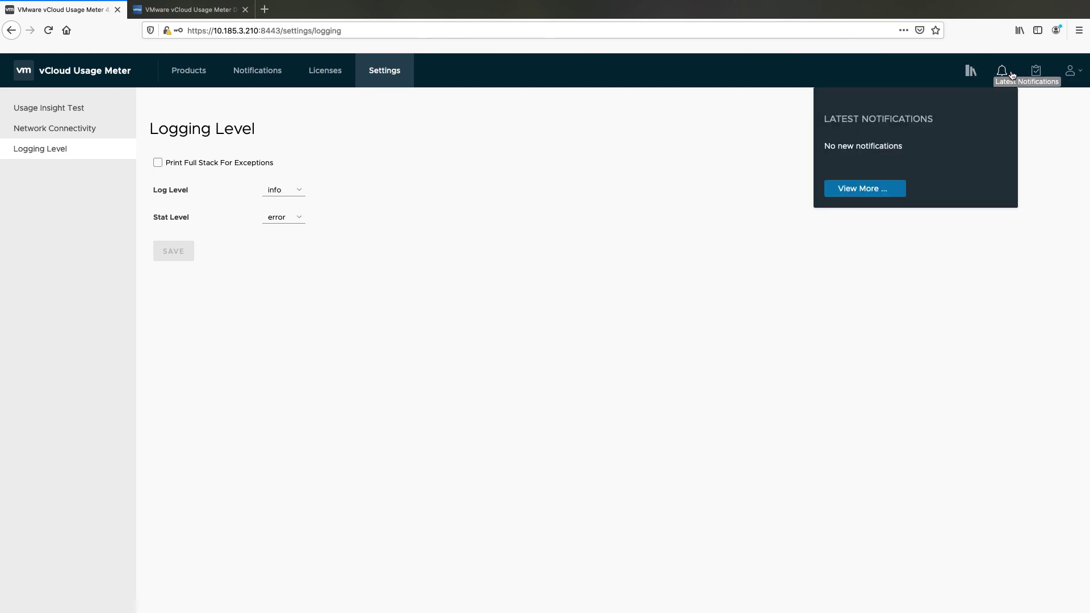
click(1035, 73)
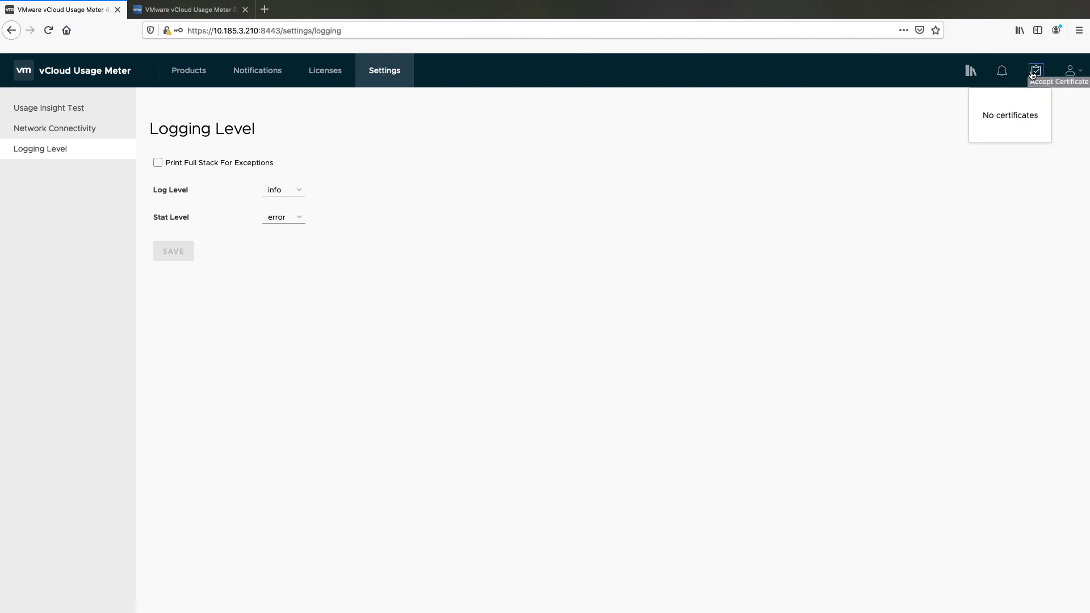
View the About details (version 4.2.0.0, build 16222545) from the account menu and close them
click(1071, 70)
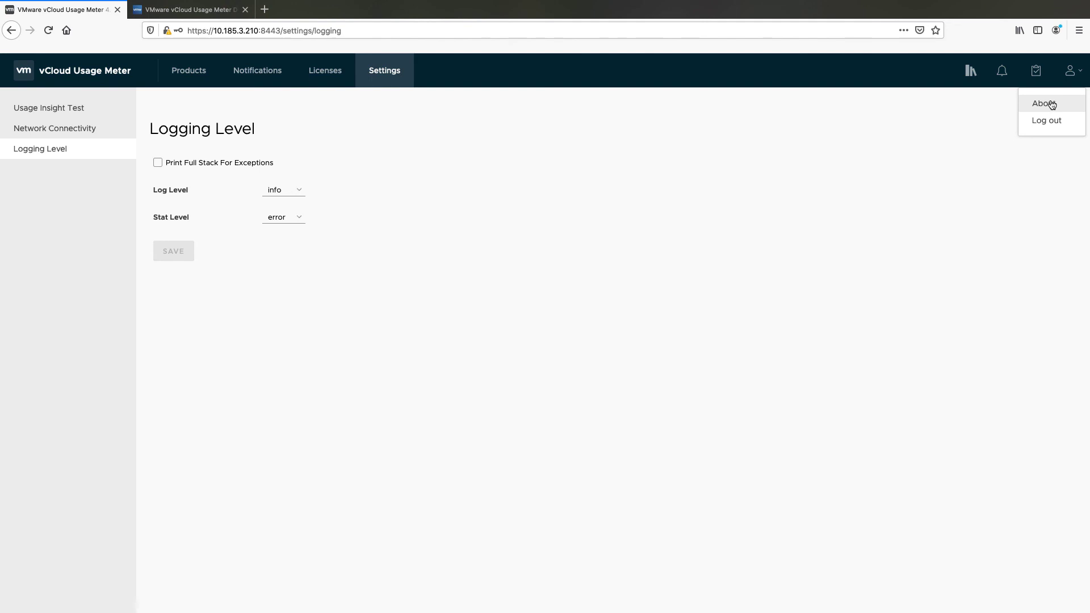
click(1052, 103)
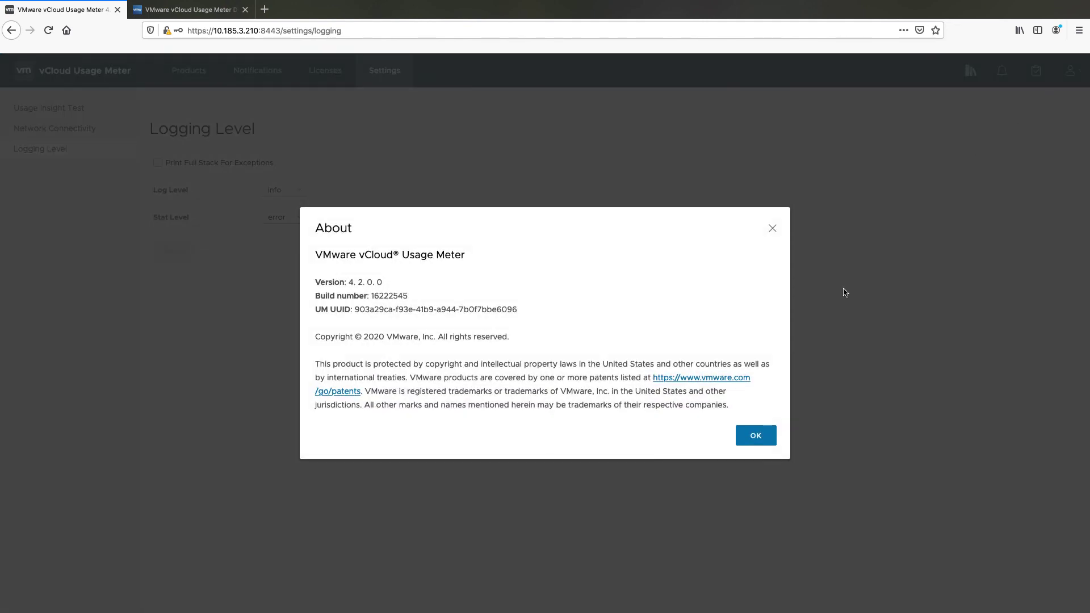
click(763, 435)
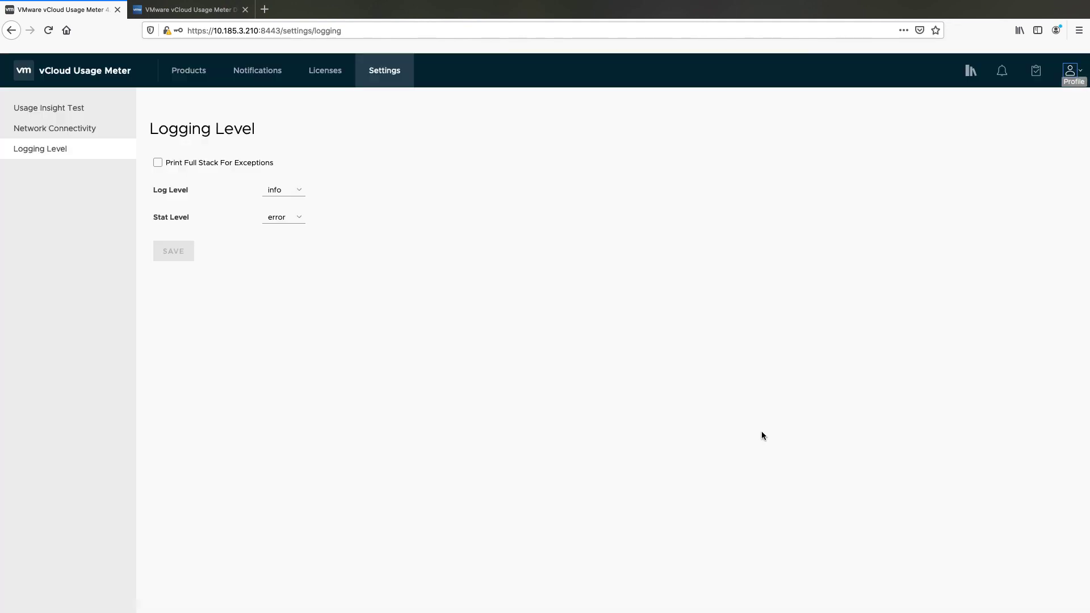